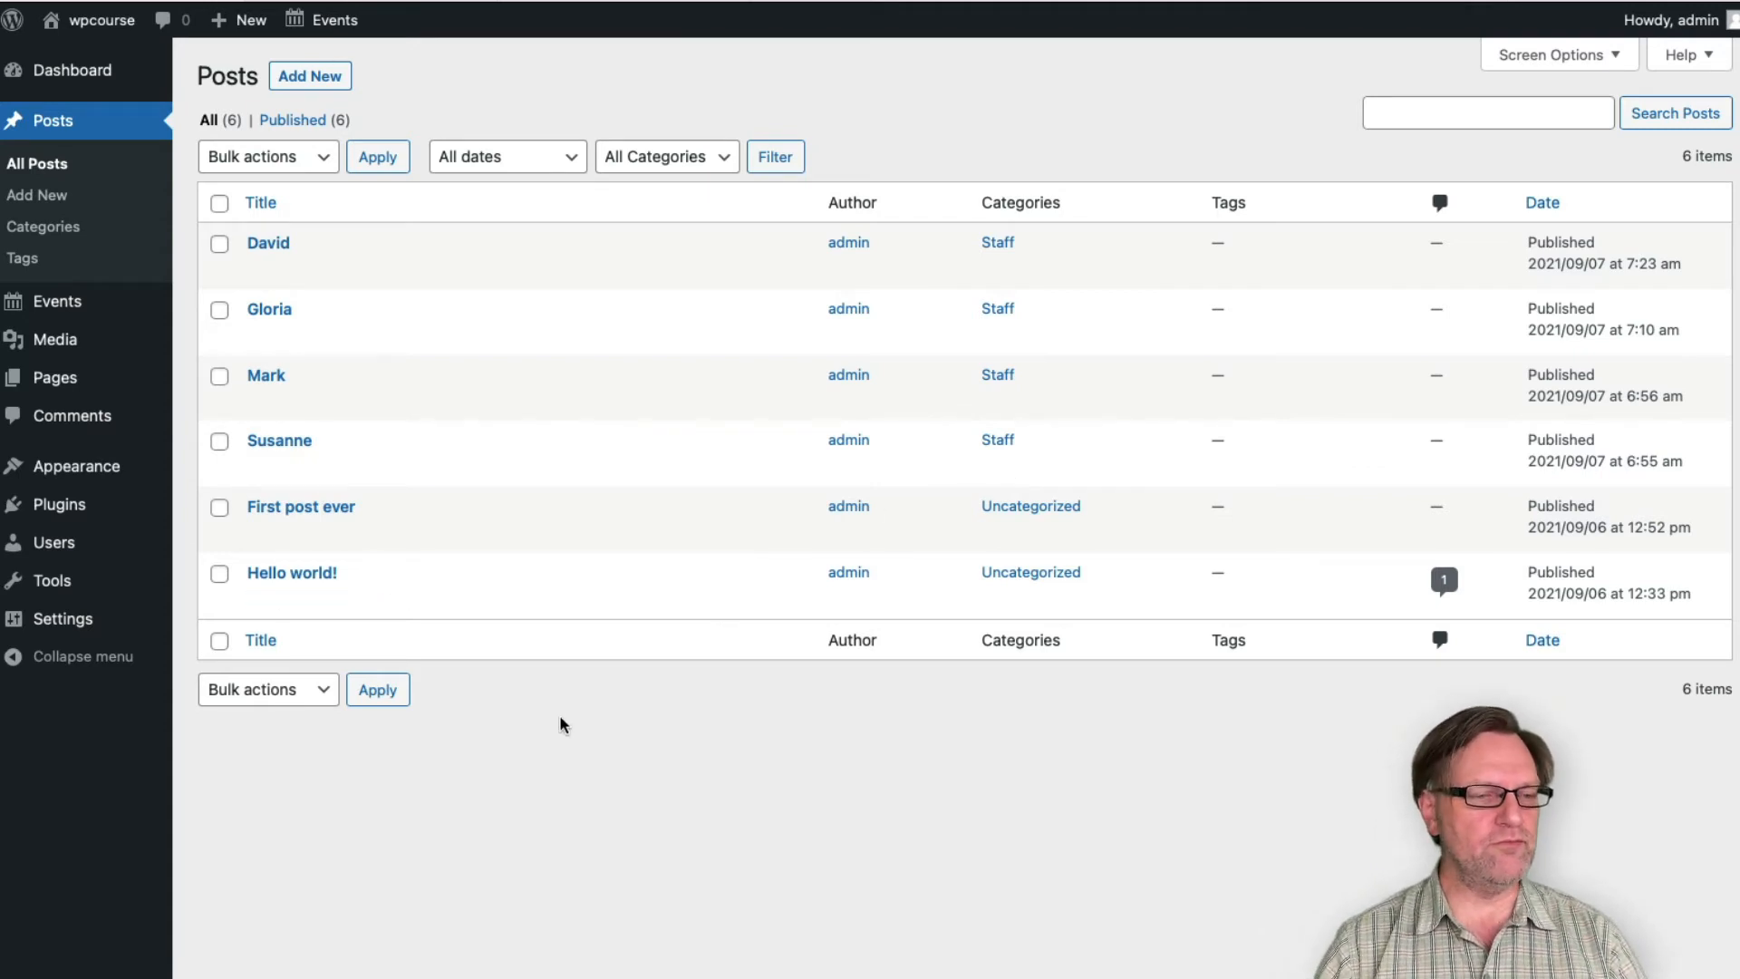
Step: Create a new page and title it "Staff"
mouse_move(127, 387)
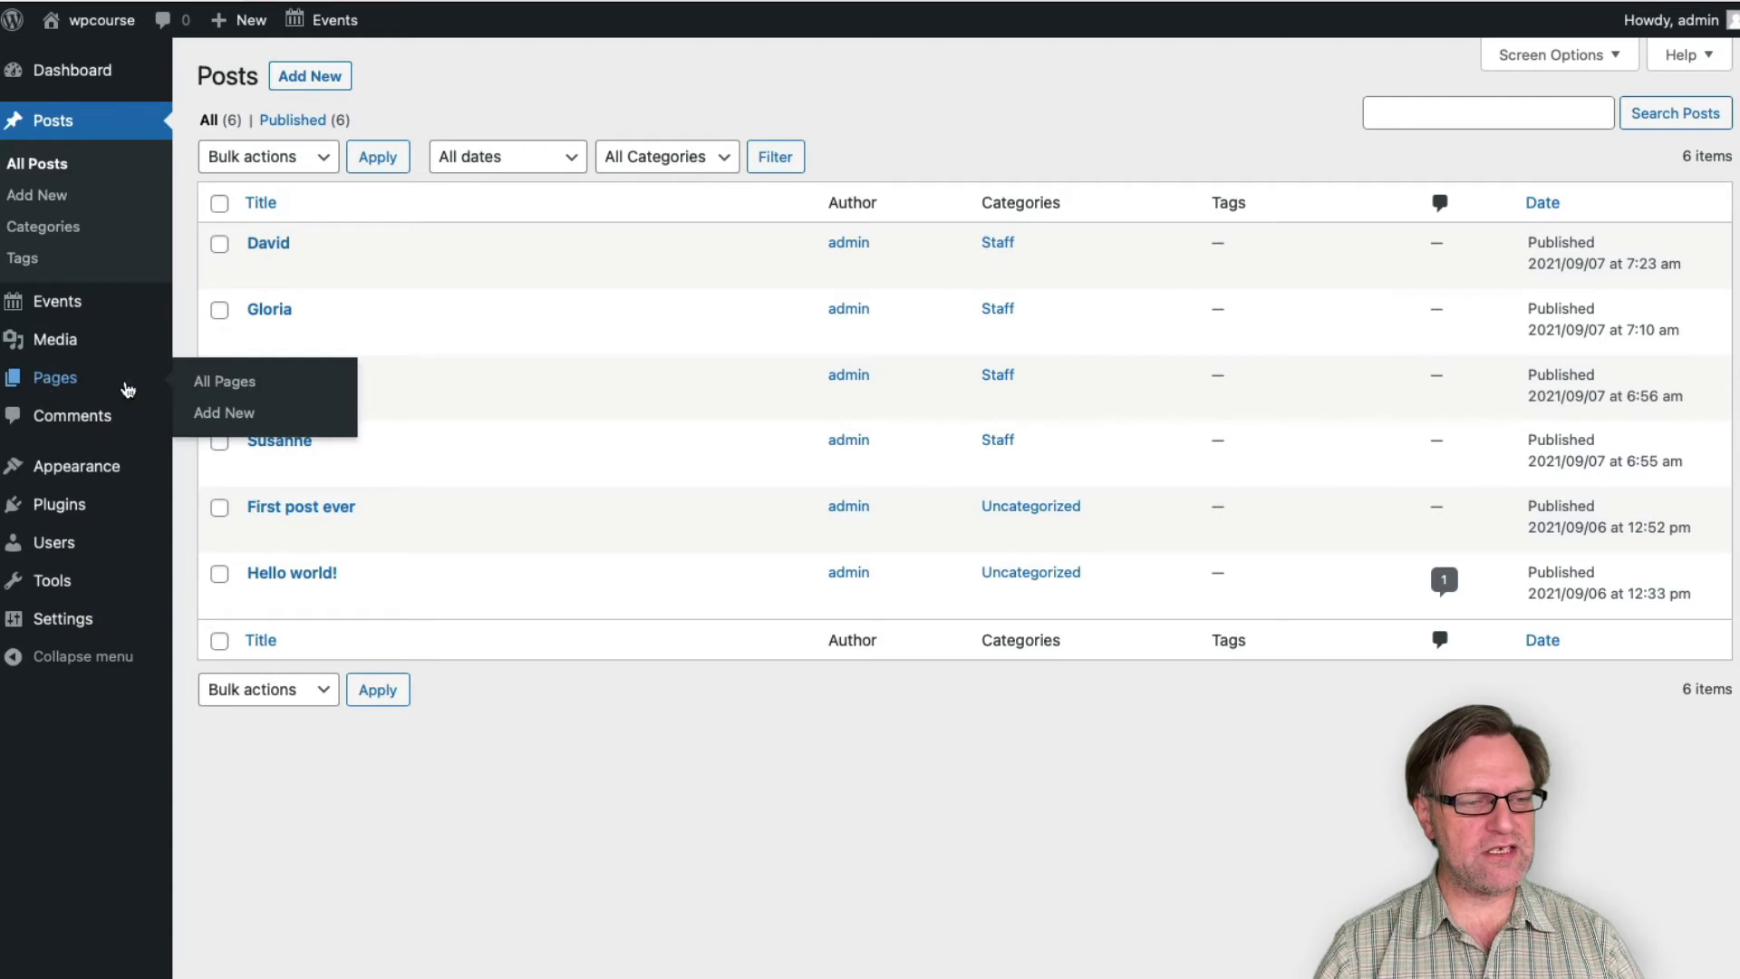
click(236, 411)
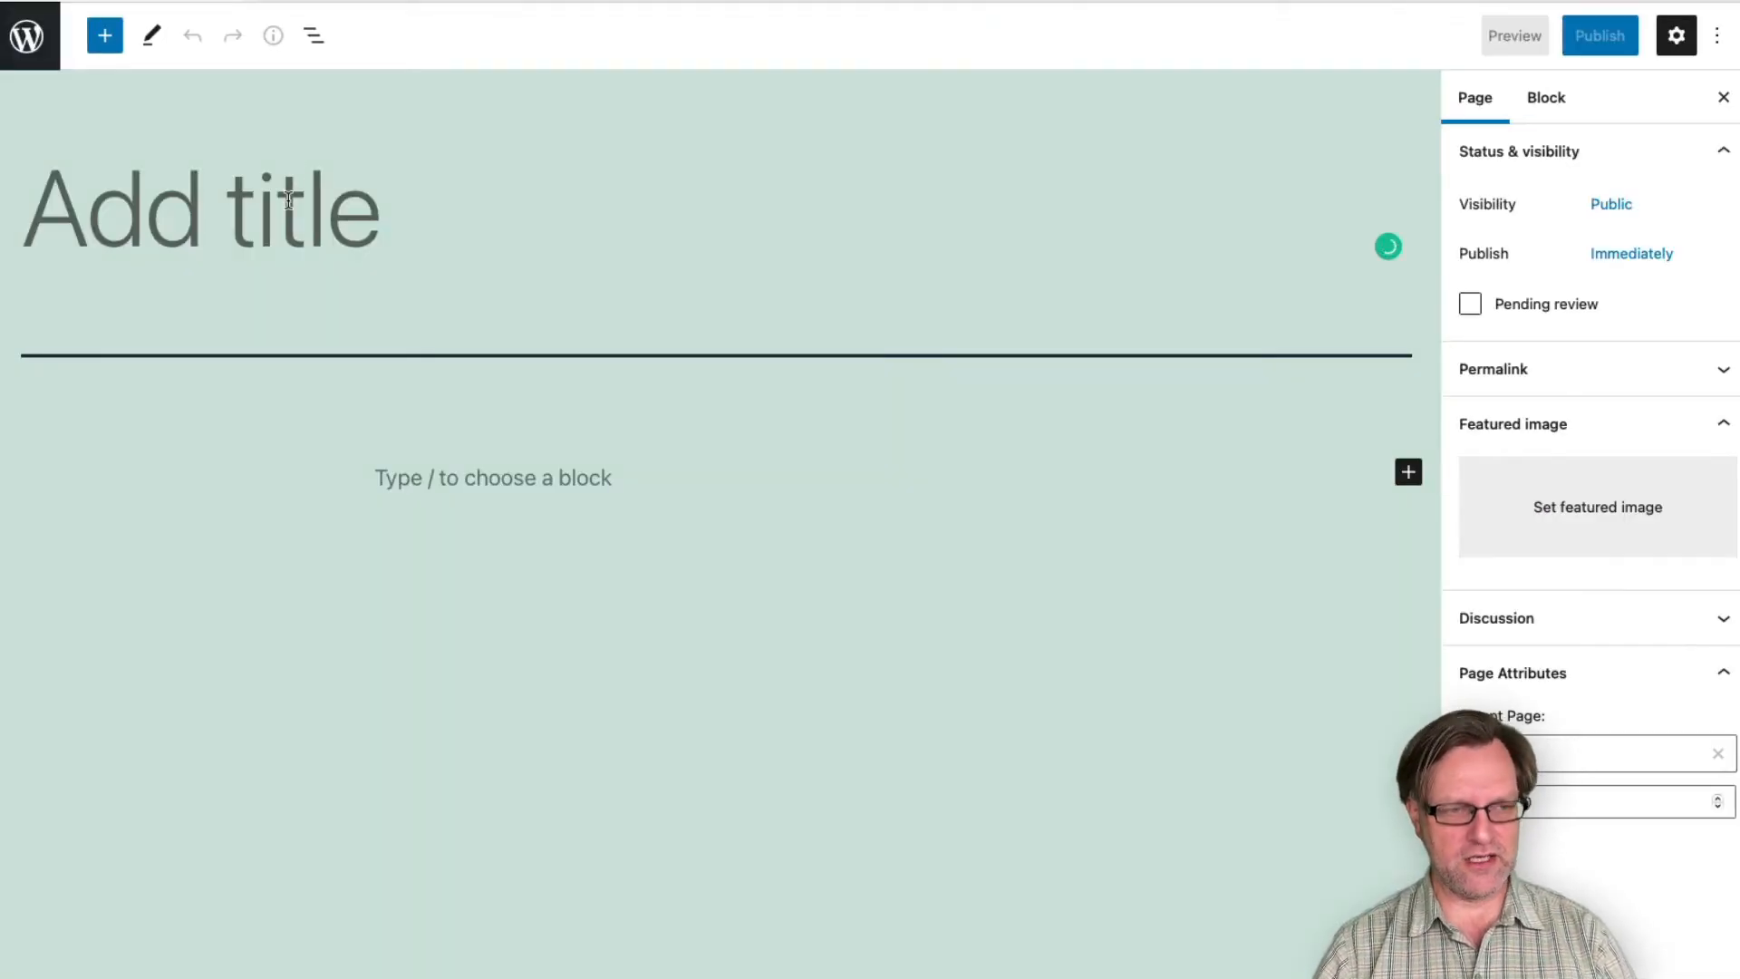
text(Staff)
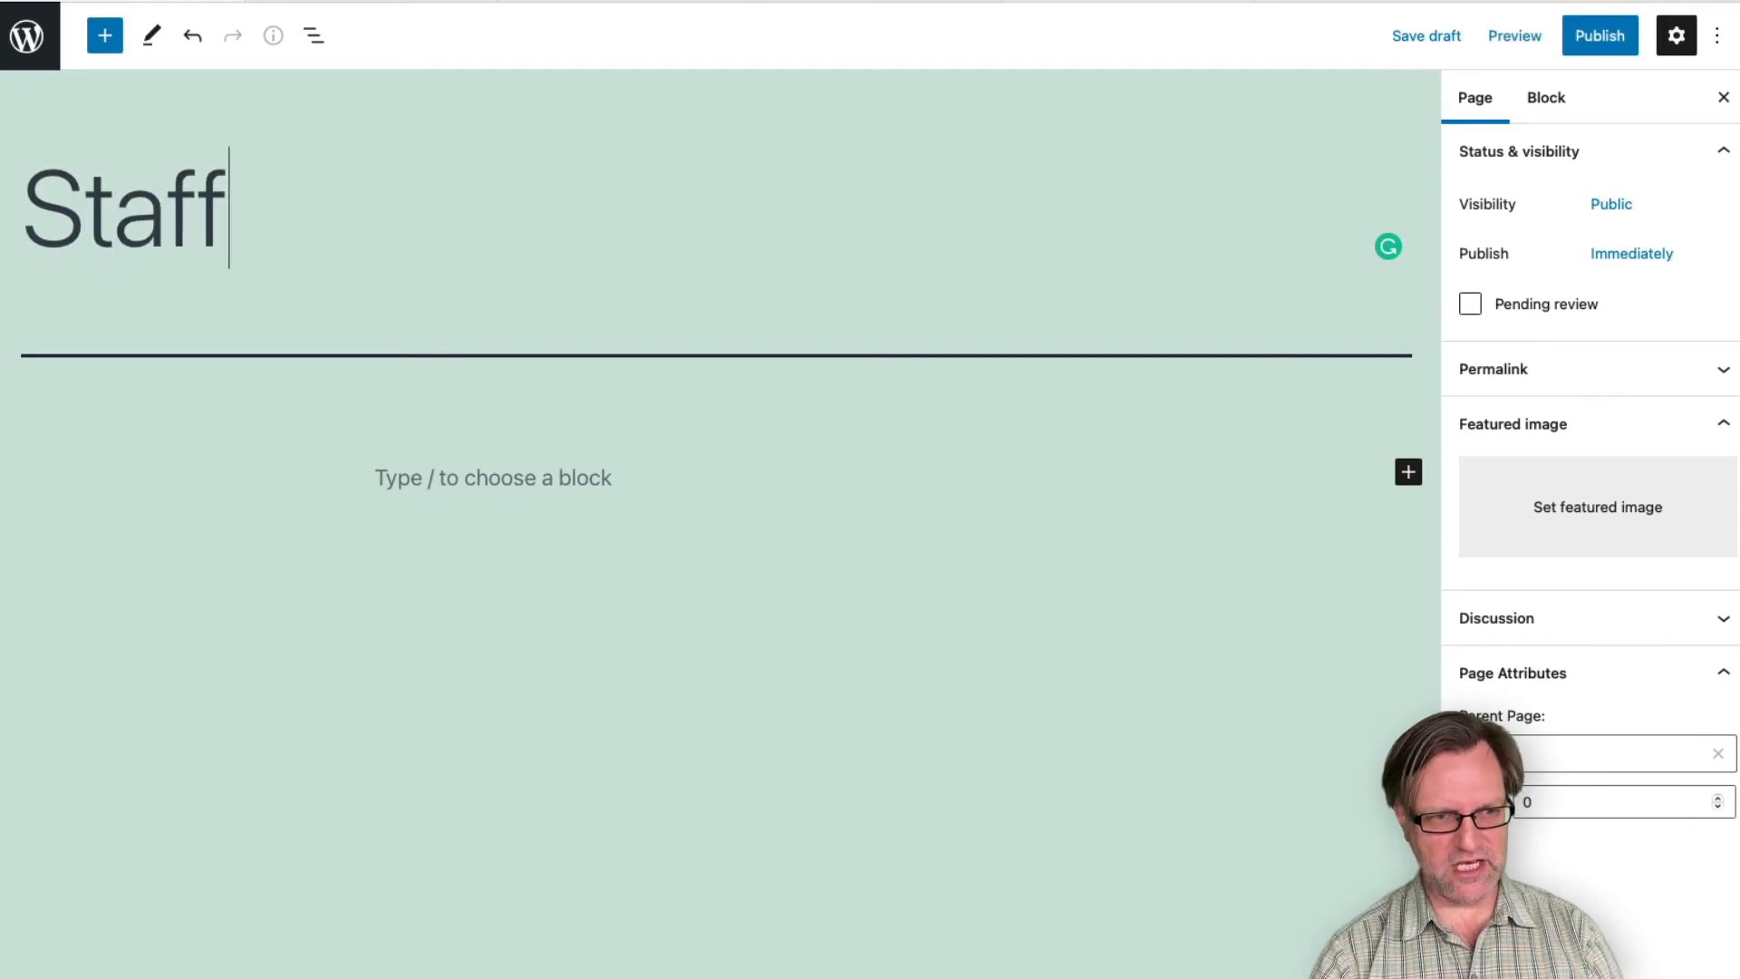
Step: Insert a Posts List block in the empty body of the Staff page
click(595, 467)
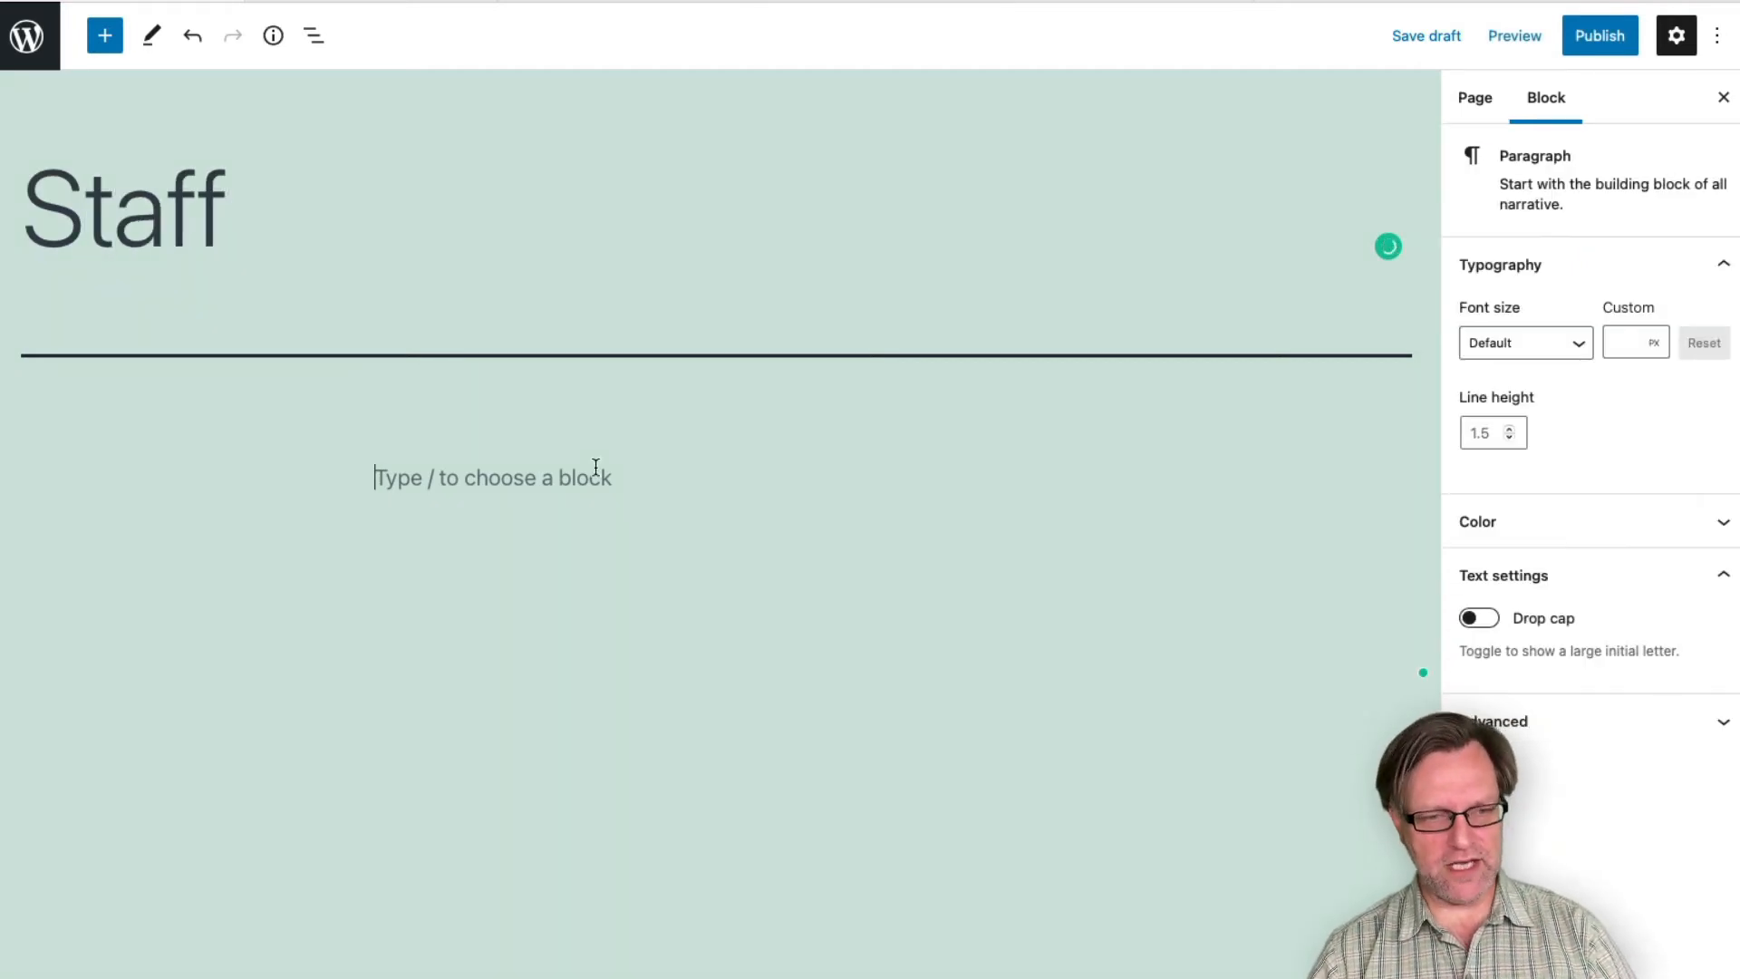
text(/)
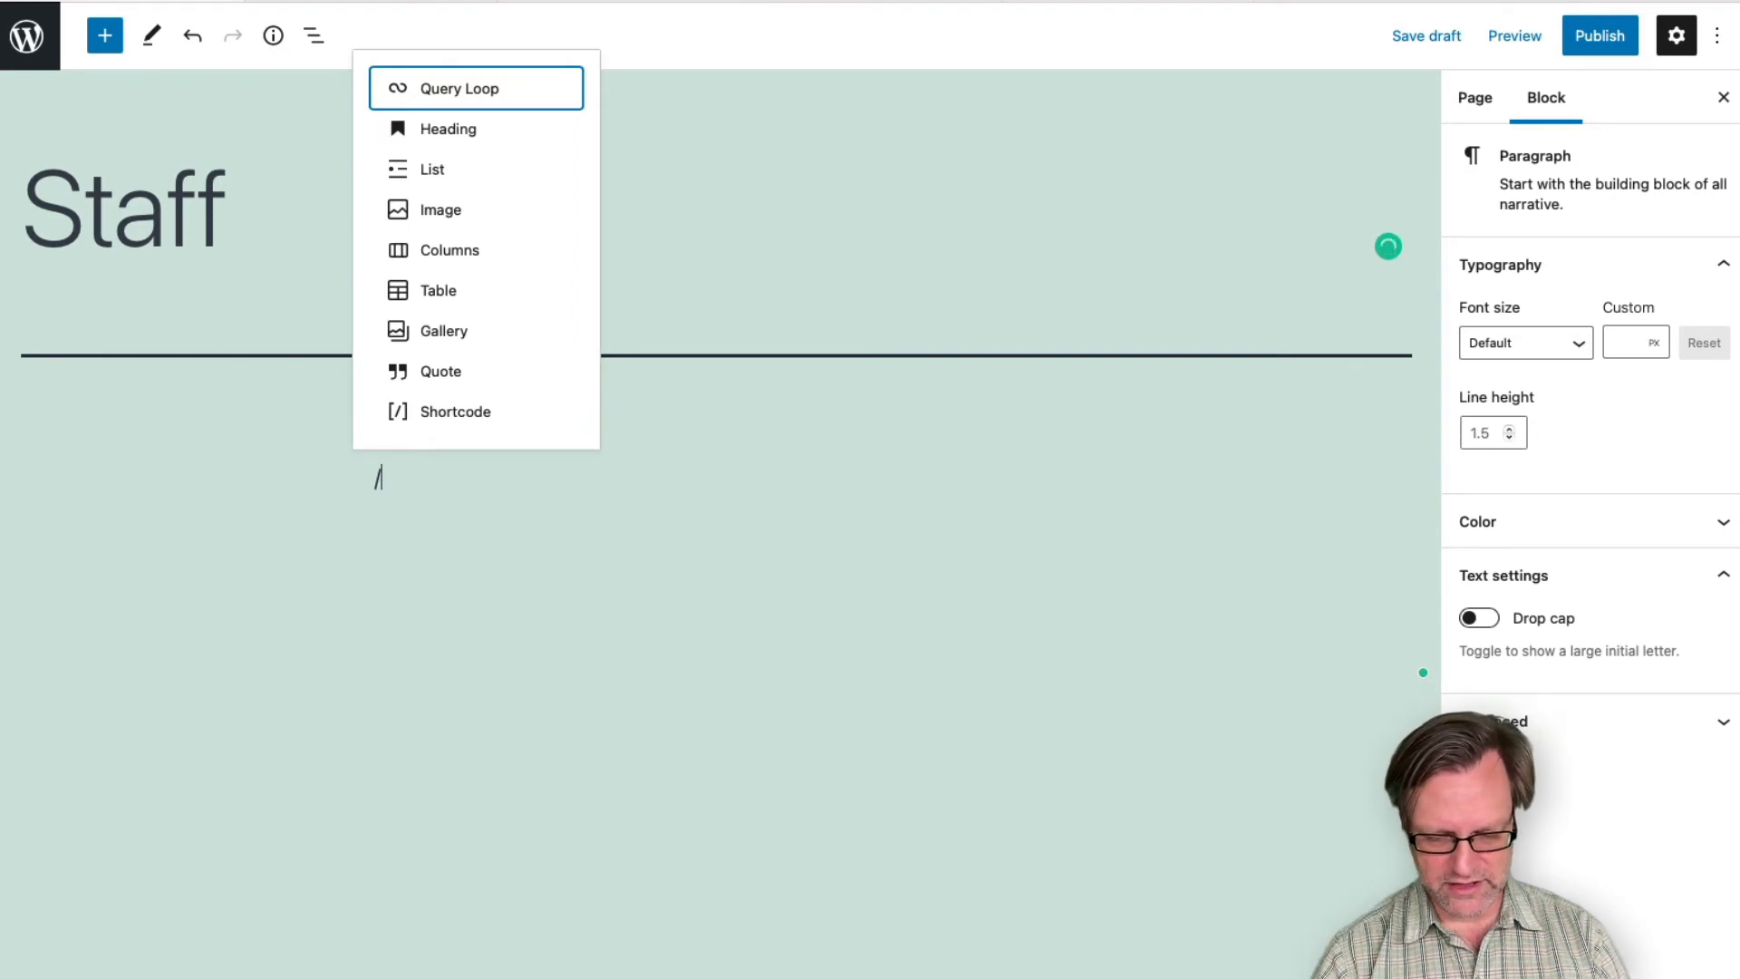
text(post)
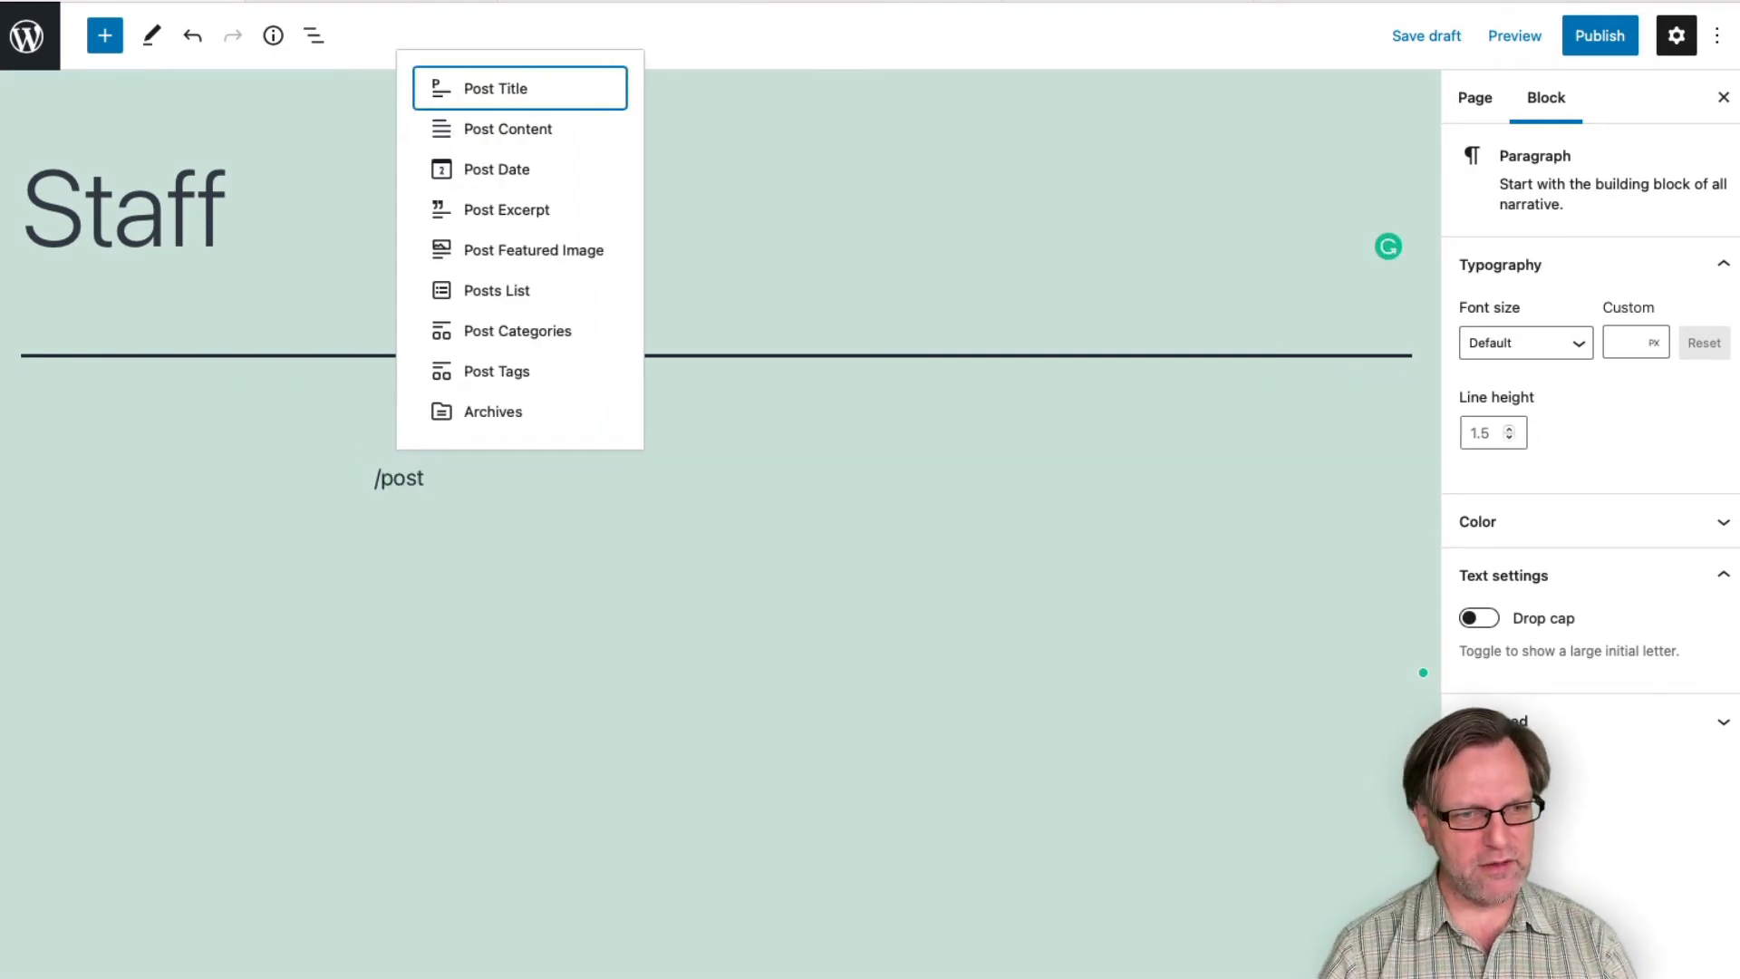
key(Down)
key(Down)
key(Down)
key(Down)
key(Down)
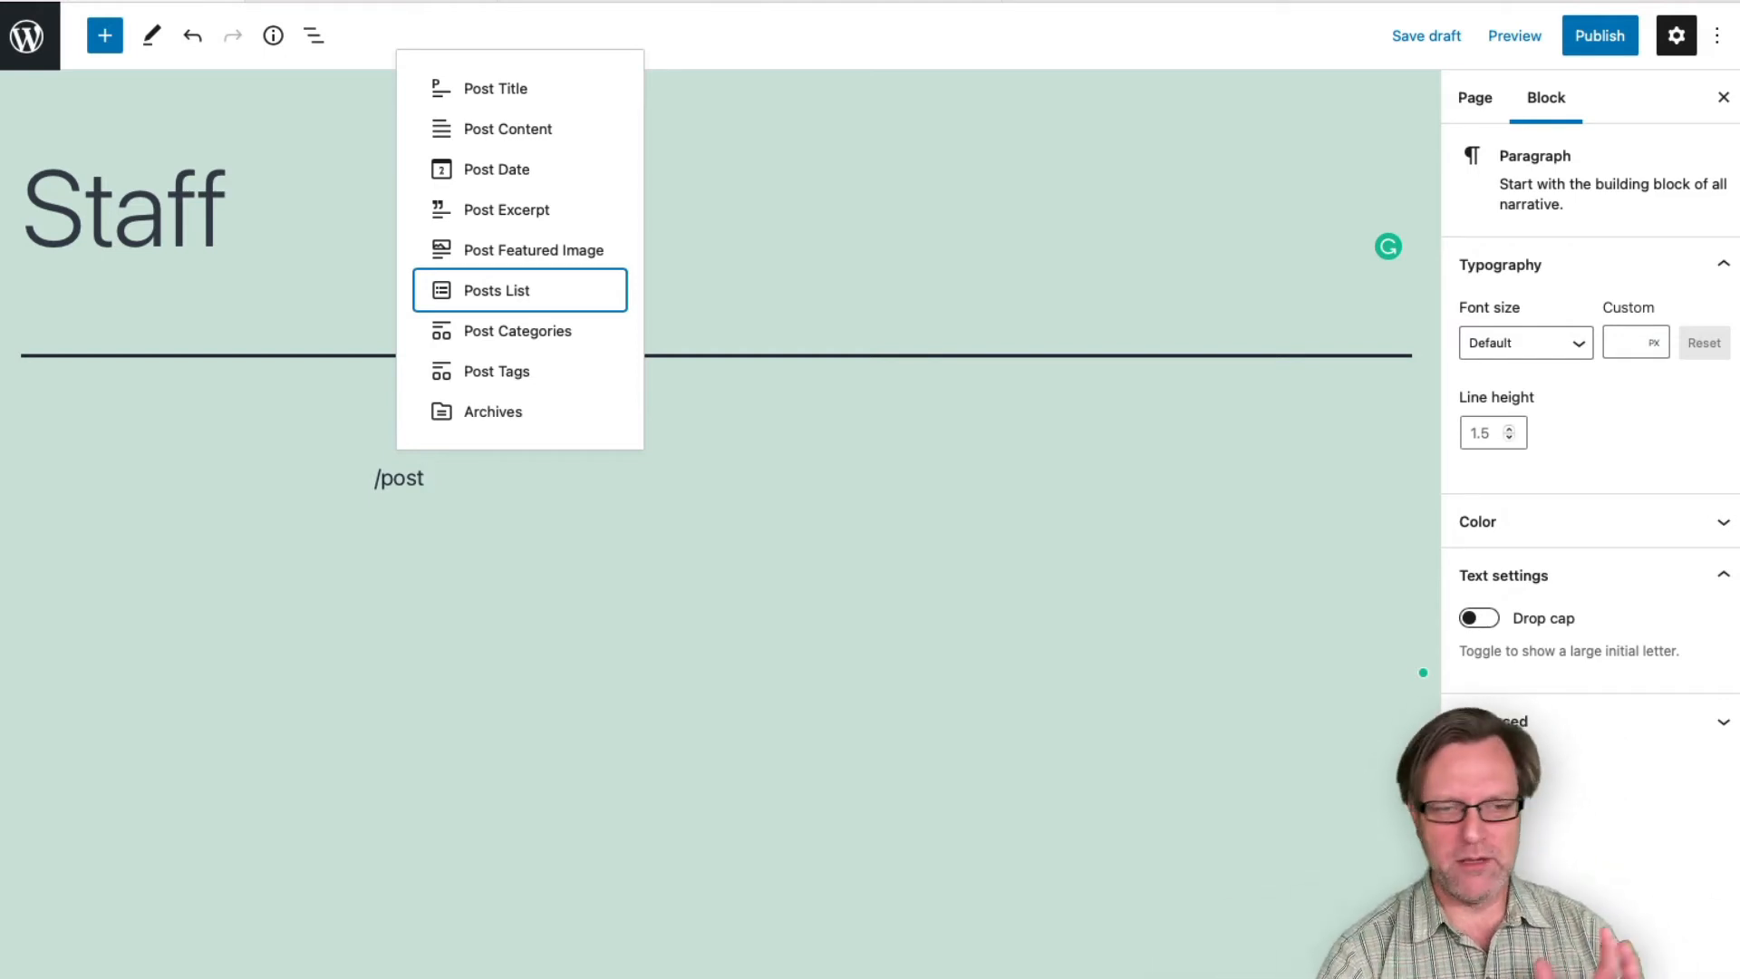
click(524, 300)
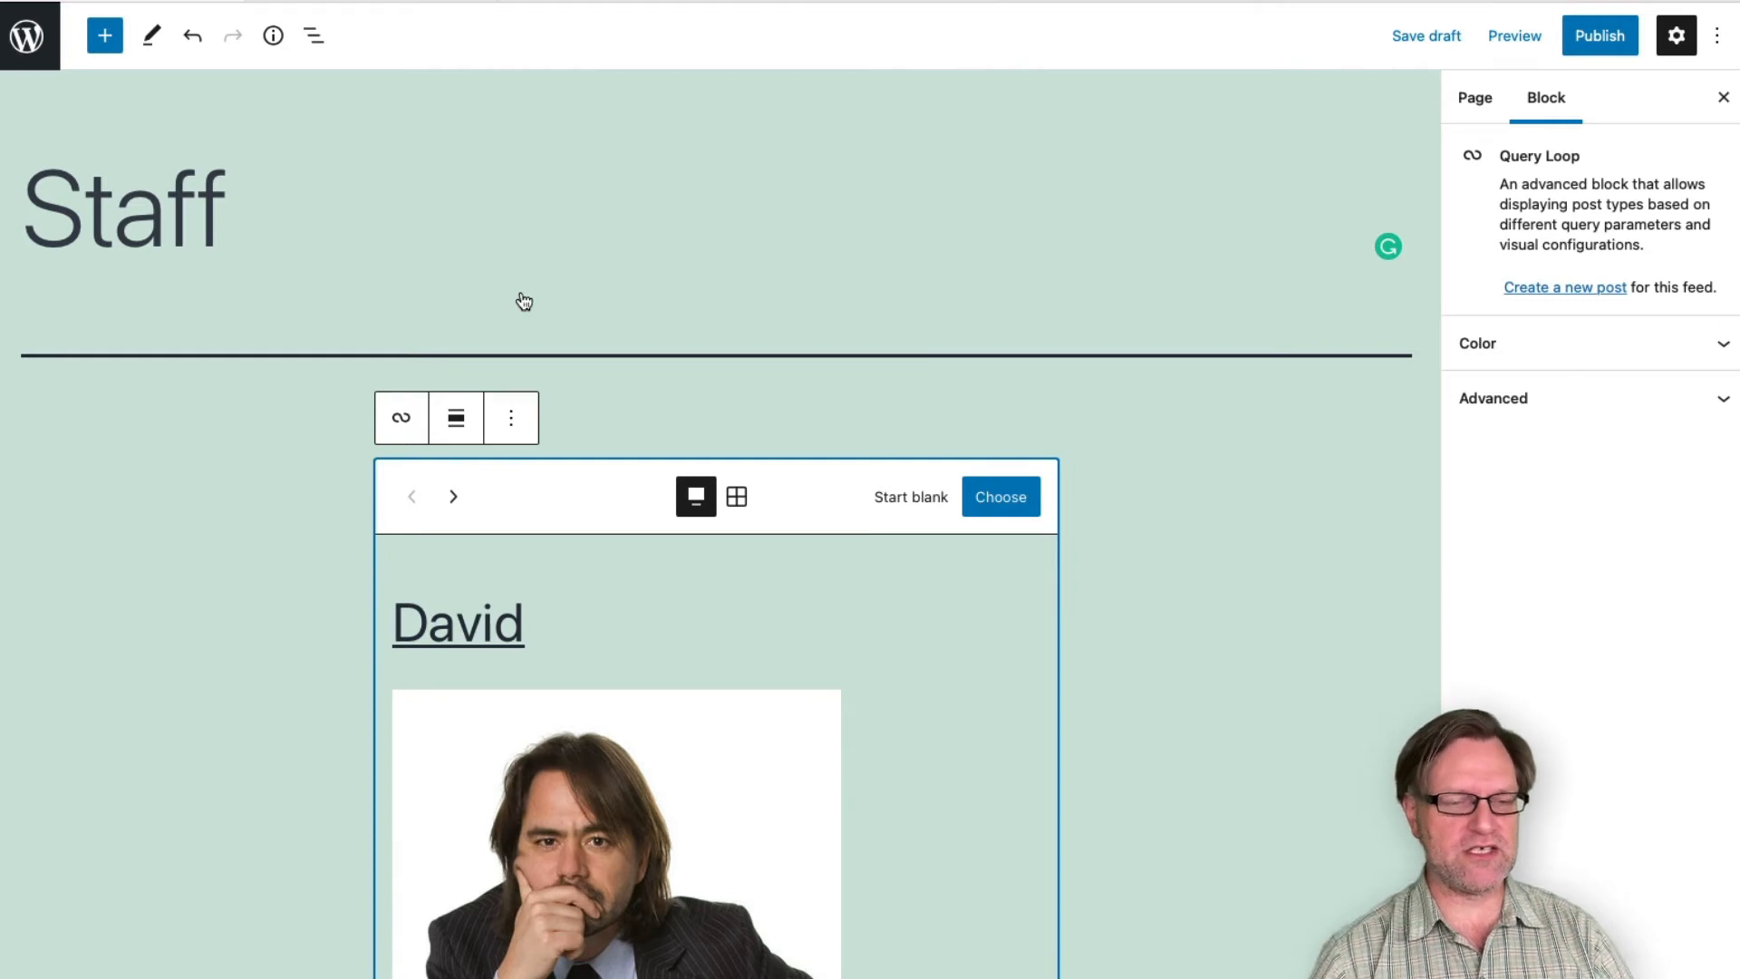
Step: Browse the posts list layouts and choose the one with a large featured image beside the title and excerpt
scroll(839, 601, down, 2)
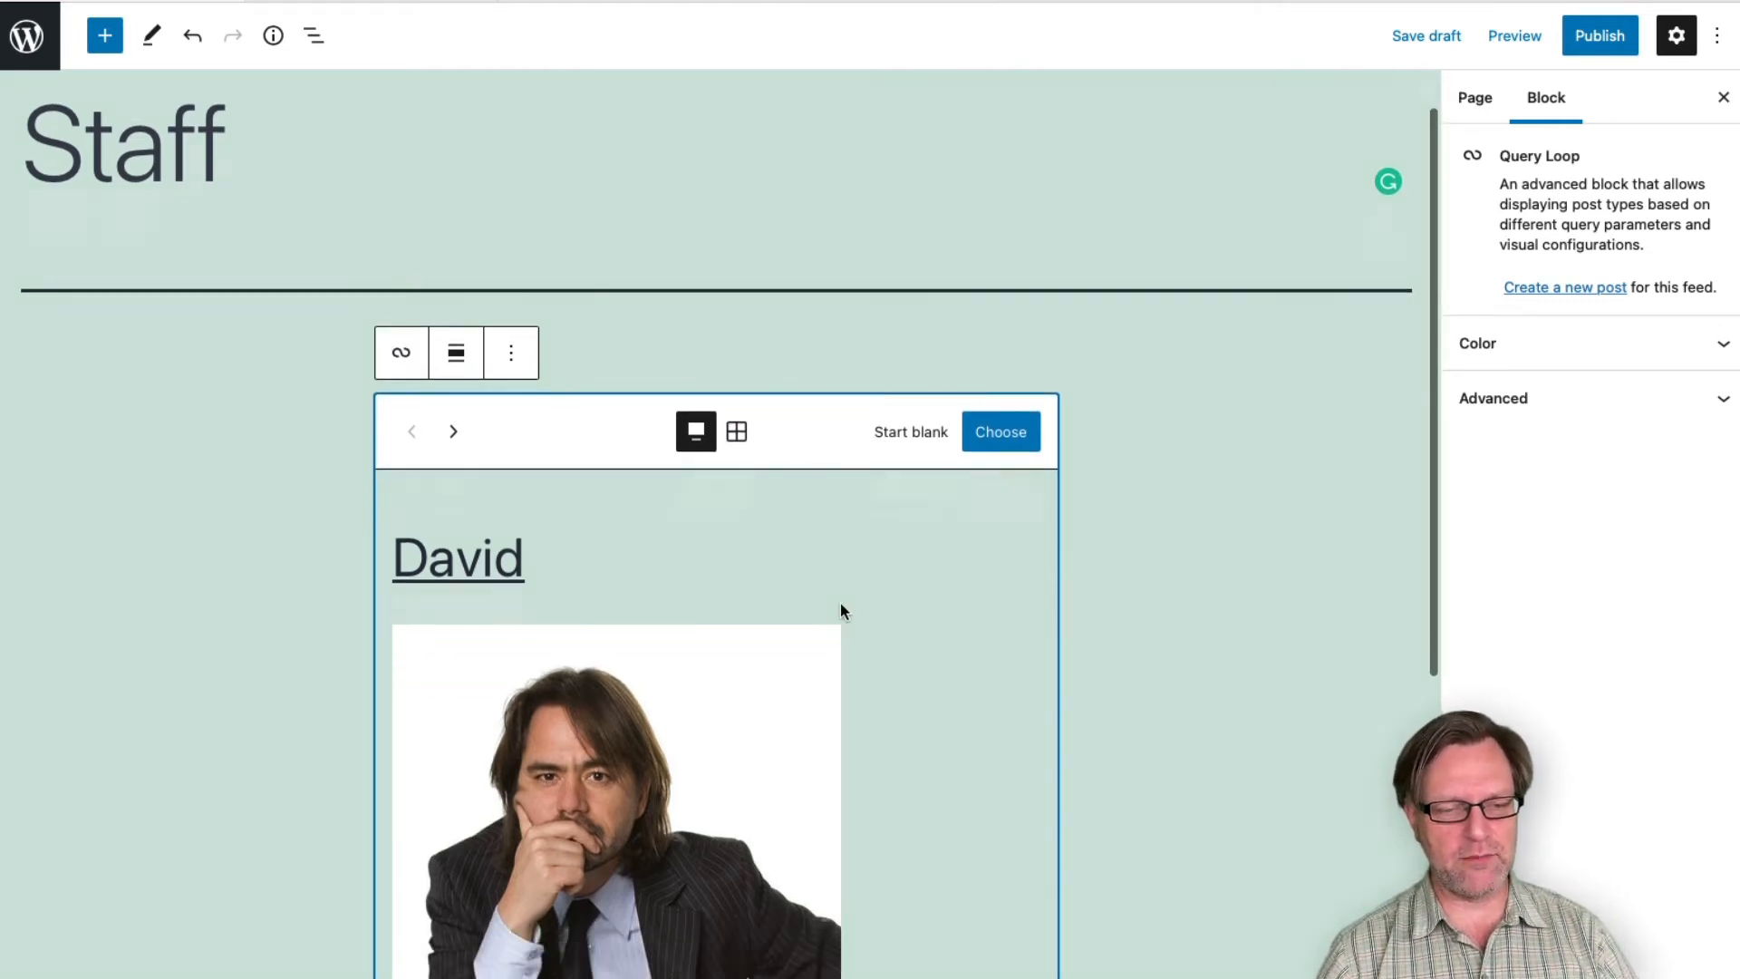
click(453, 432)
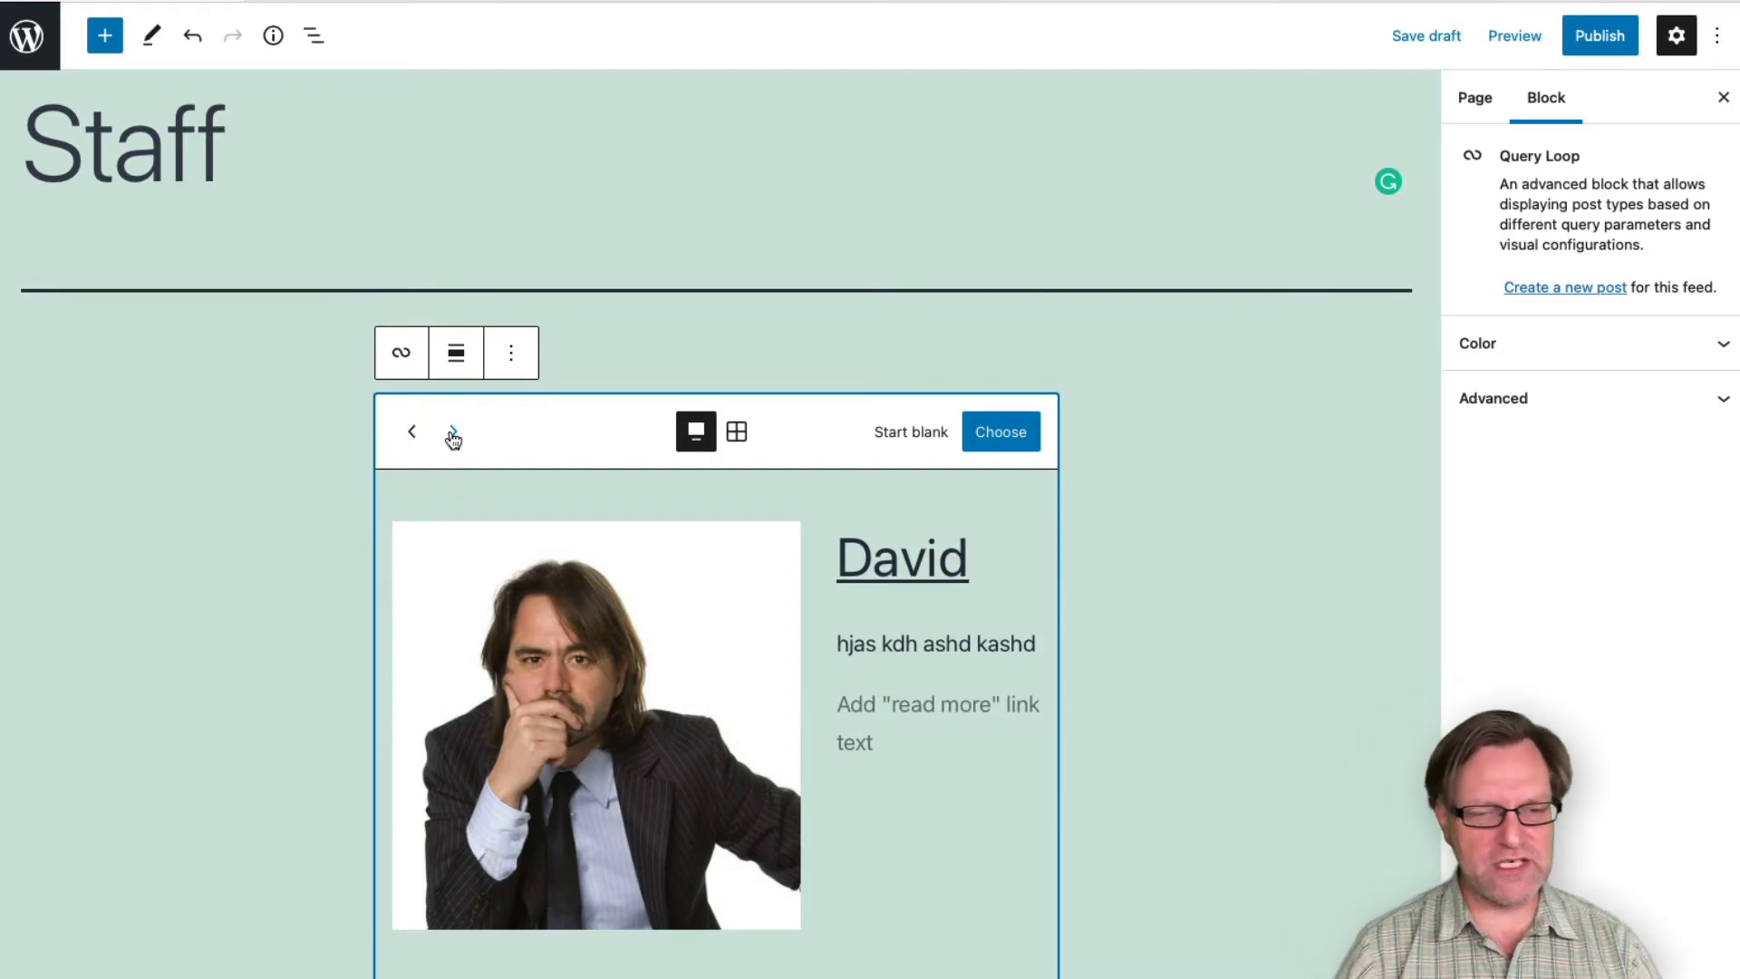
click(453, 432)
click(453, 432)
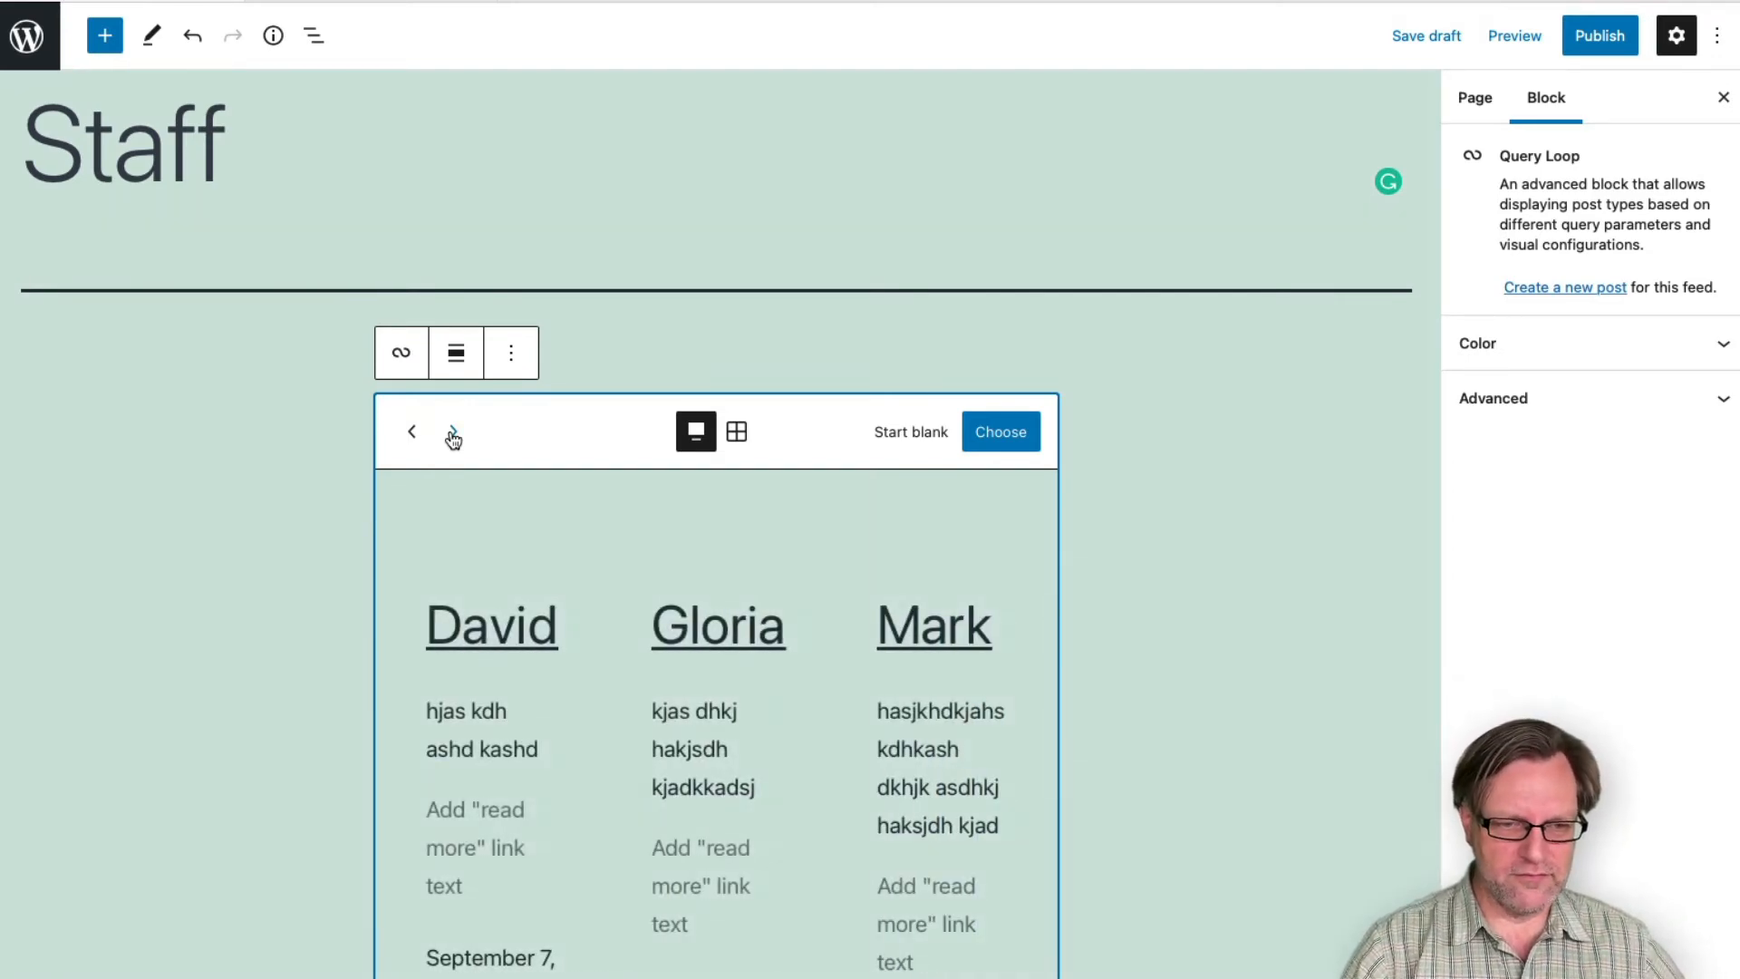
click(411, 432)
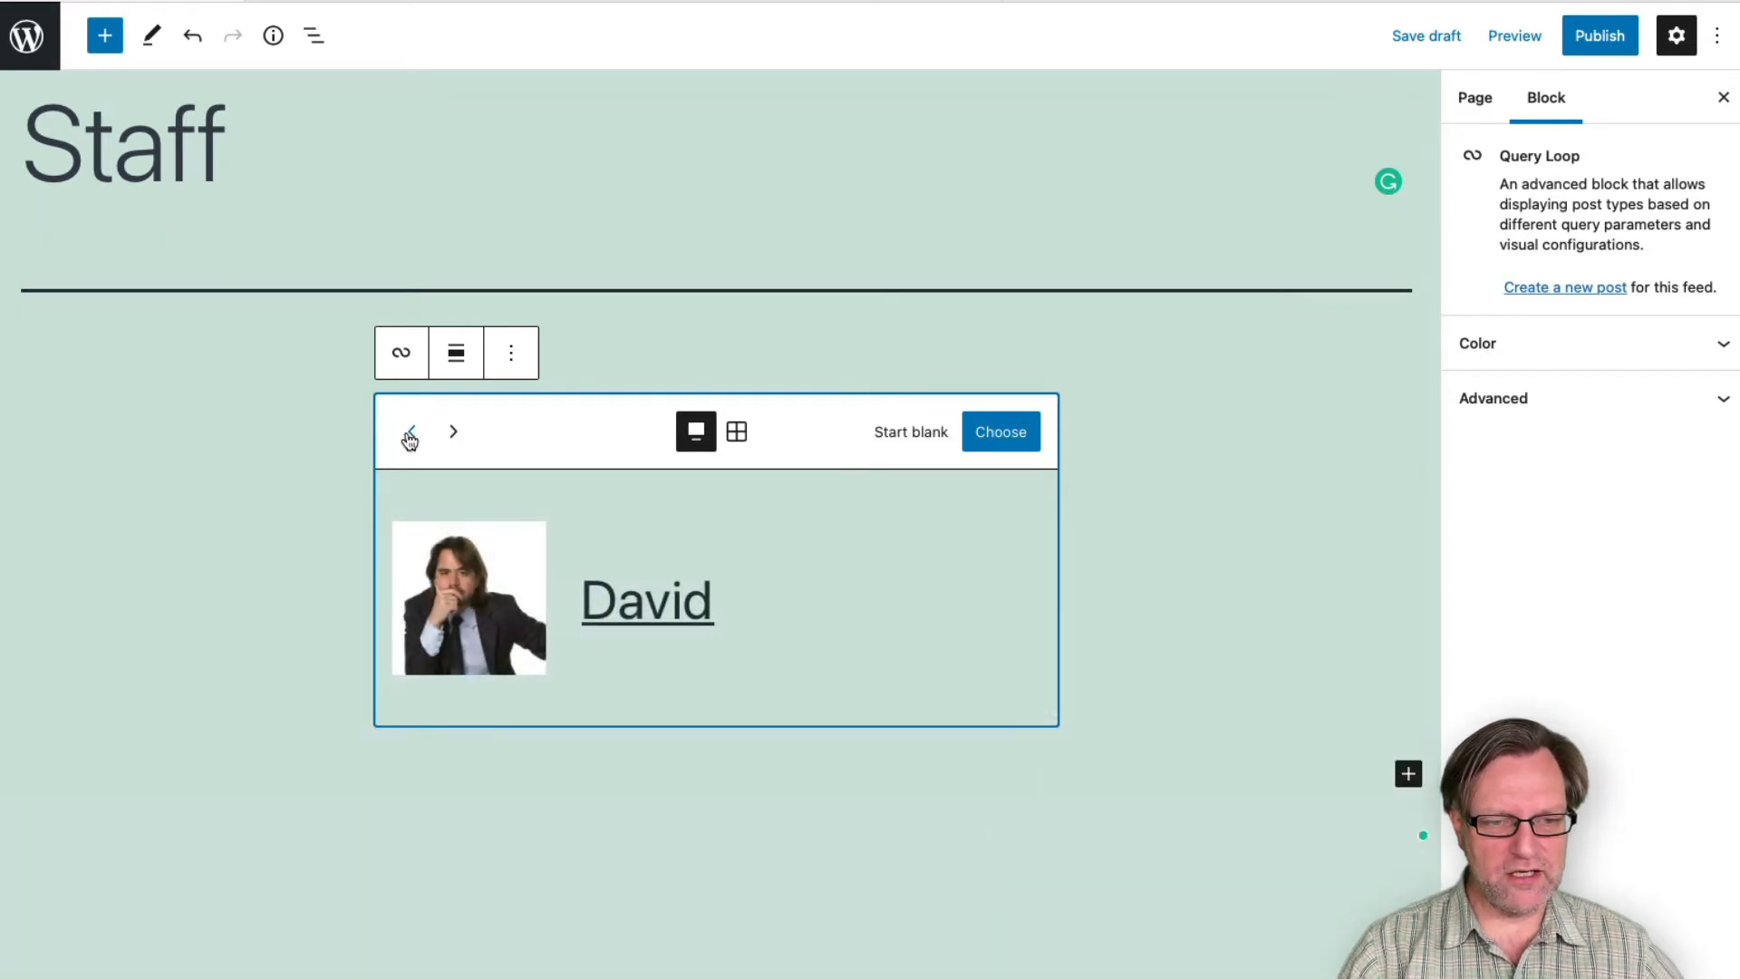
click(410, 432)
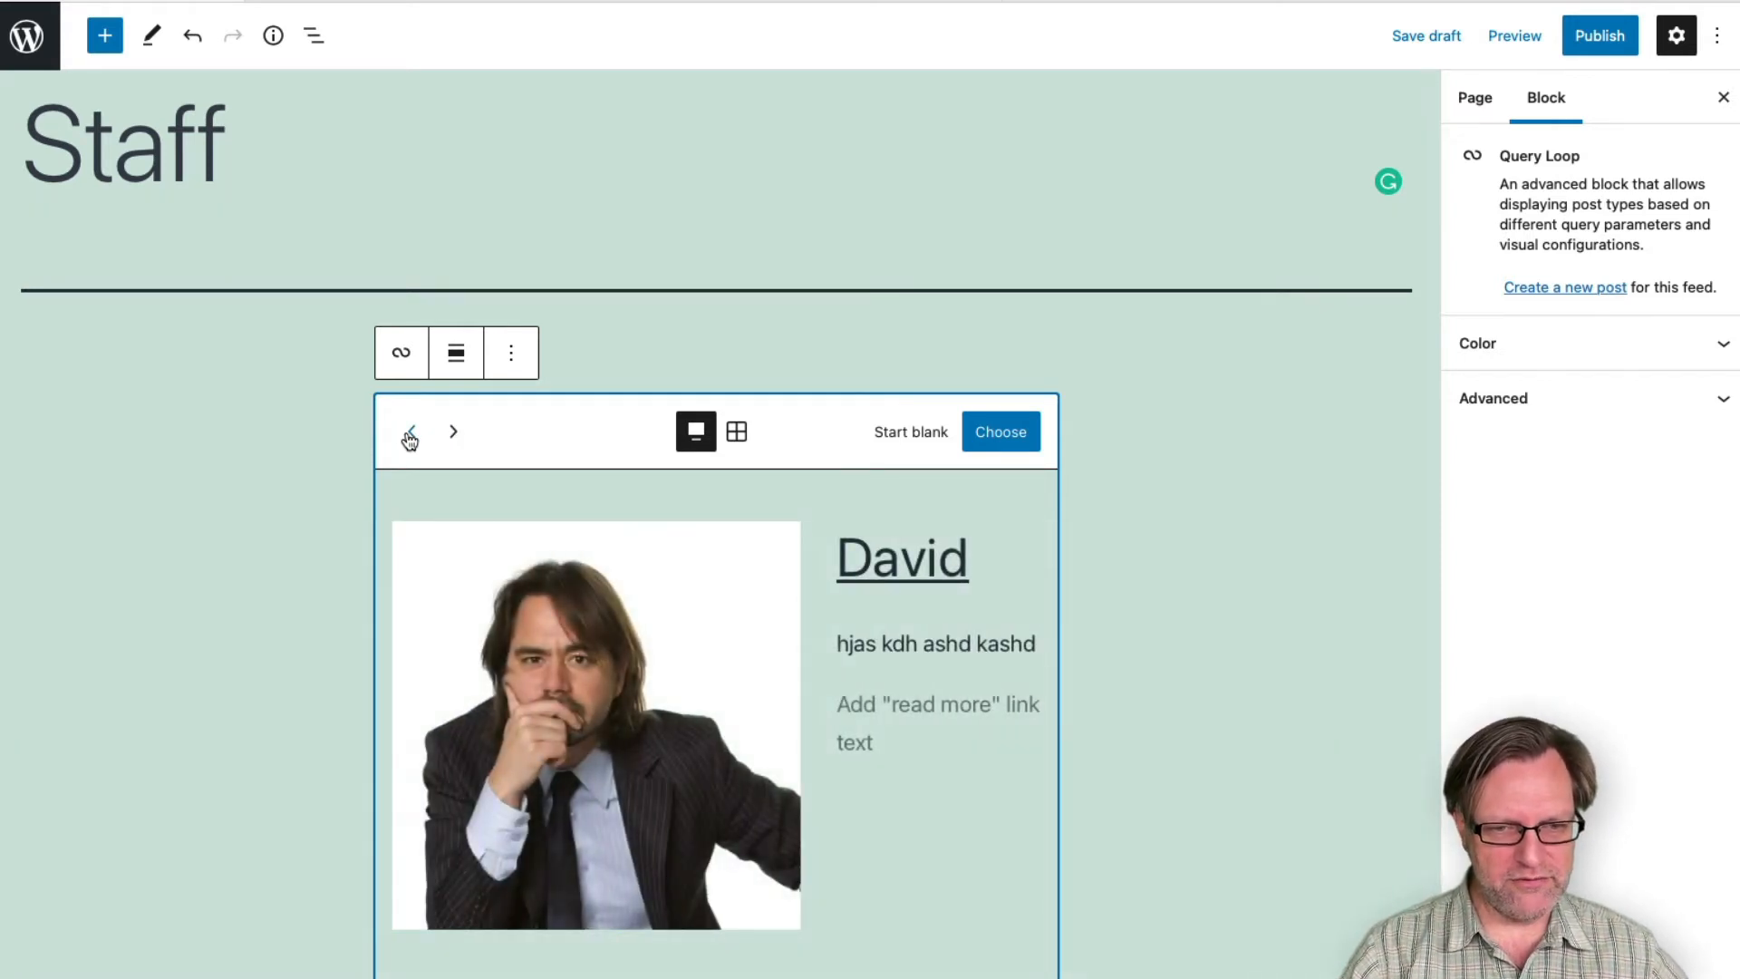
click(1001, 440)
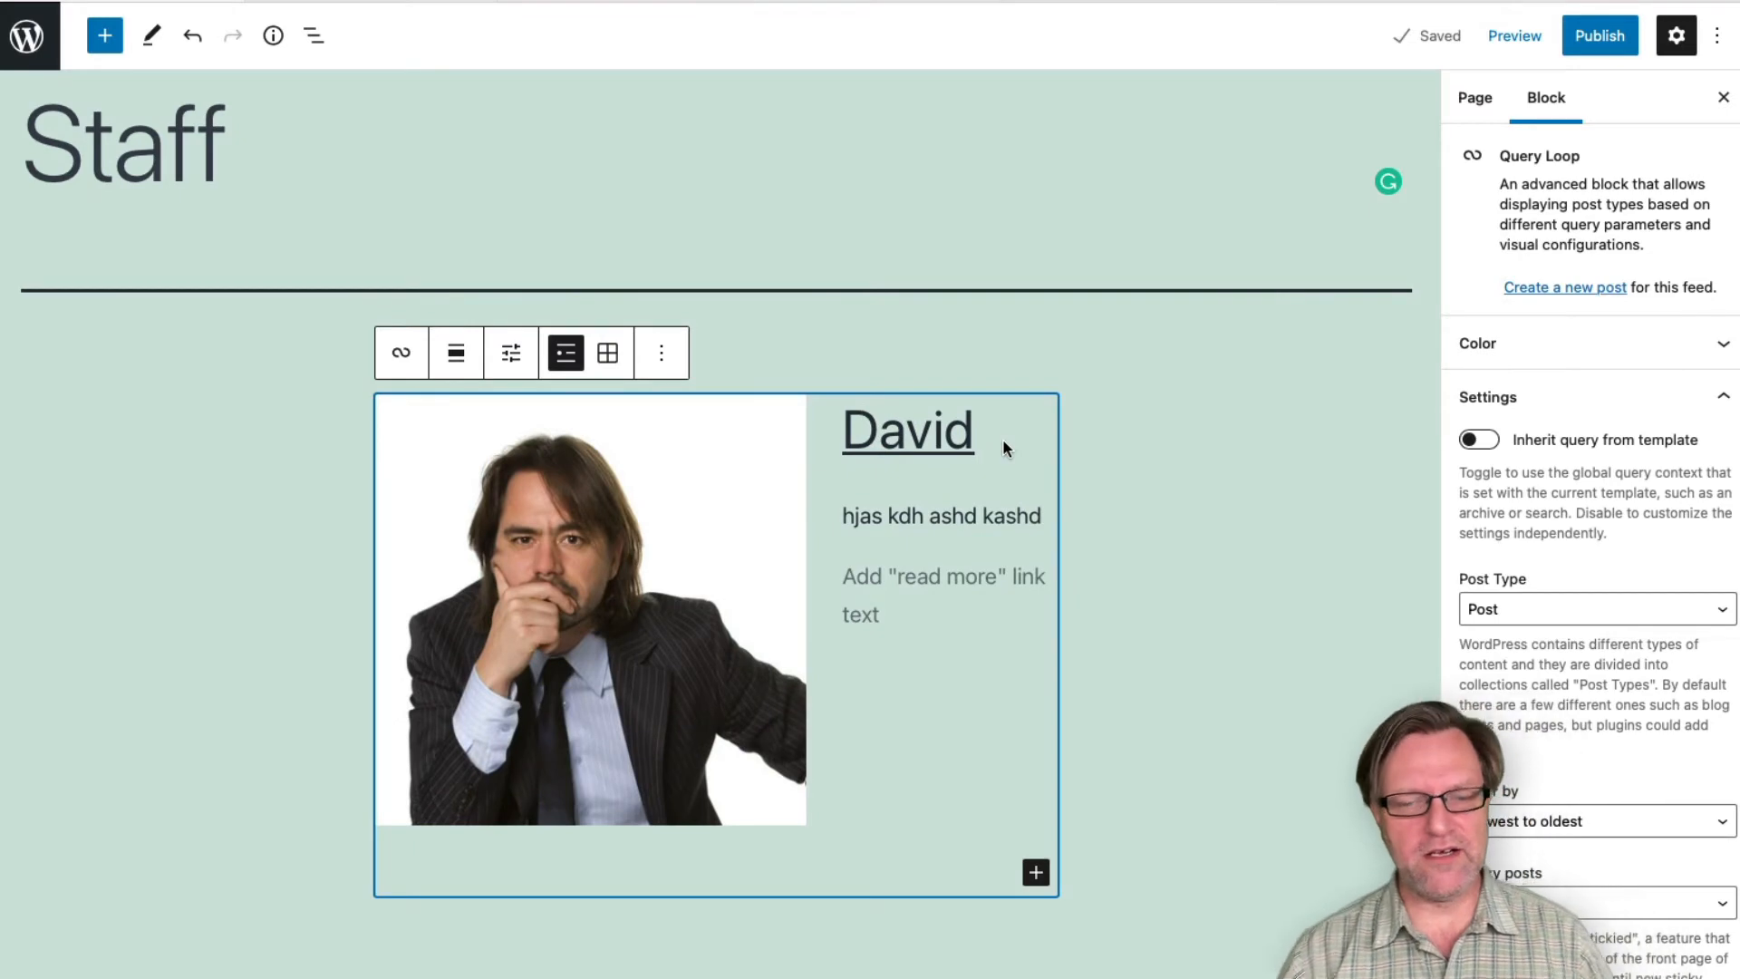
Step: Set the Query Loop's display settings to 10 items per page
click(515, 348)
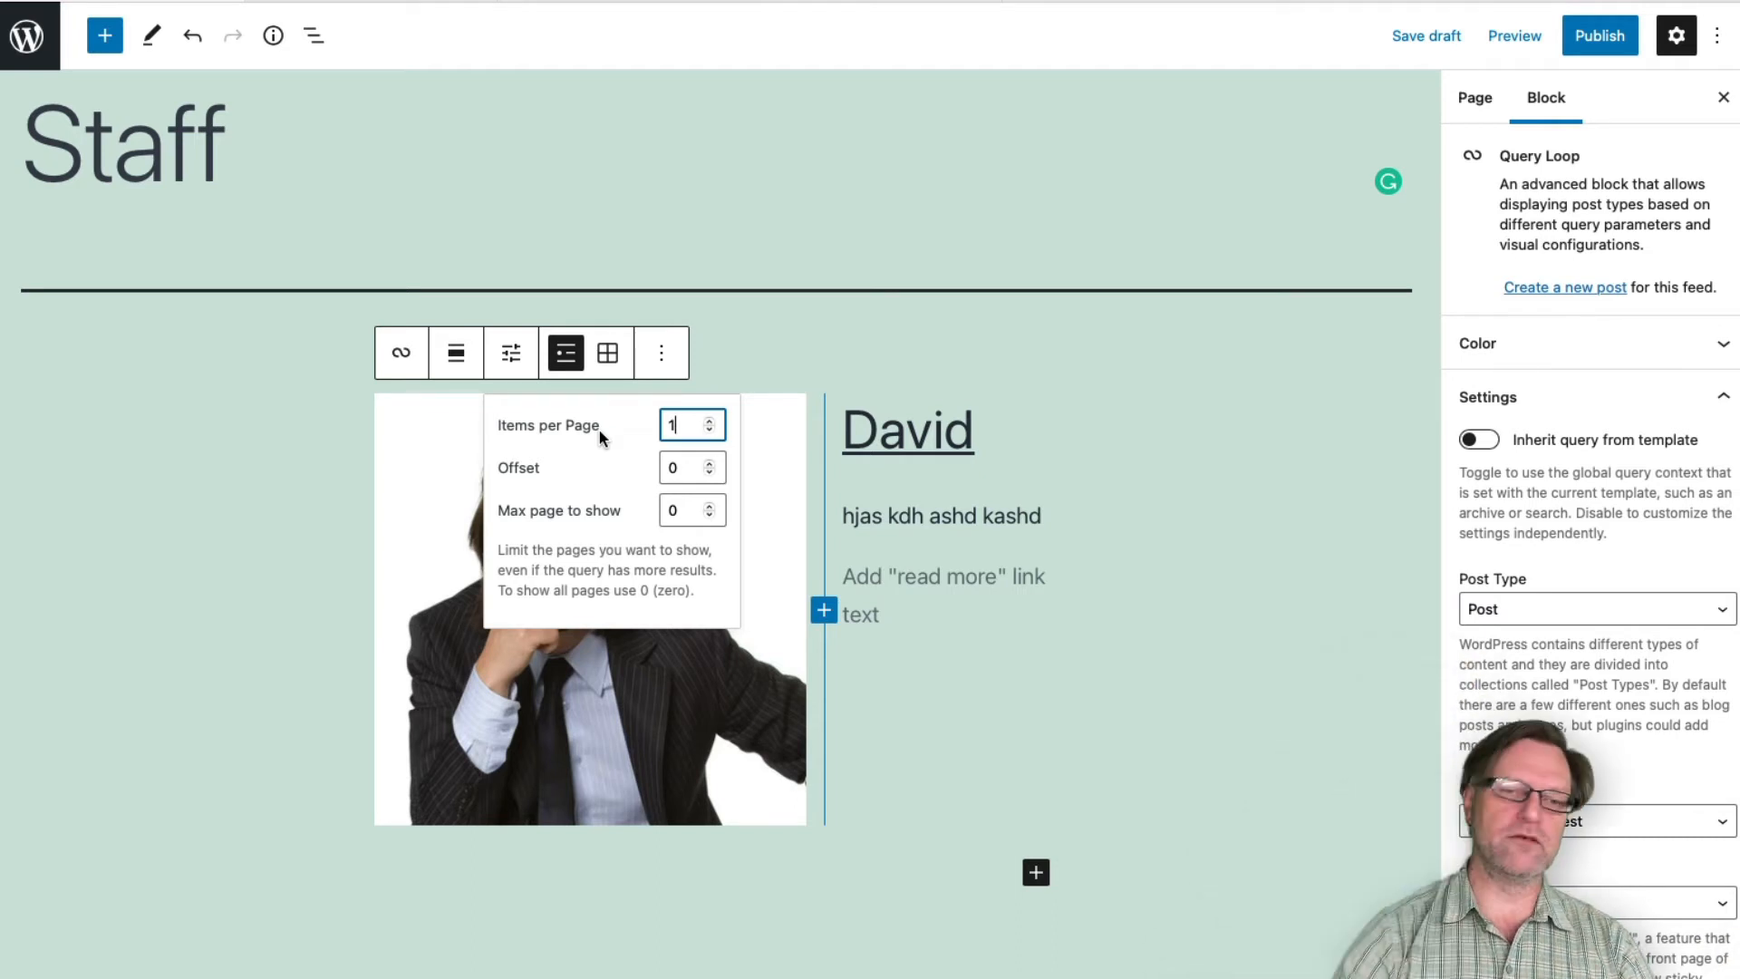
click(710, 421)
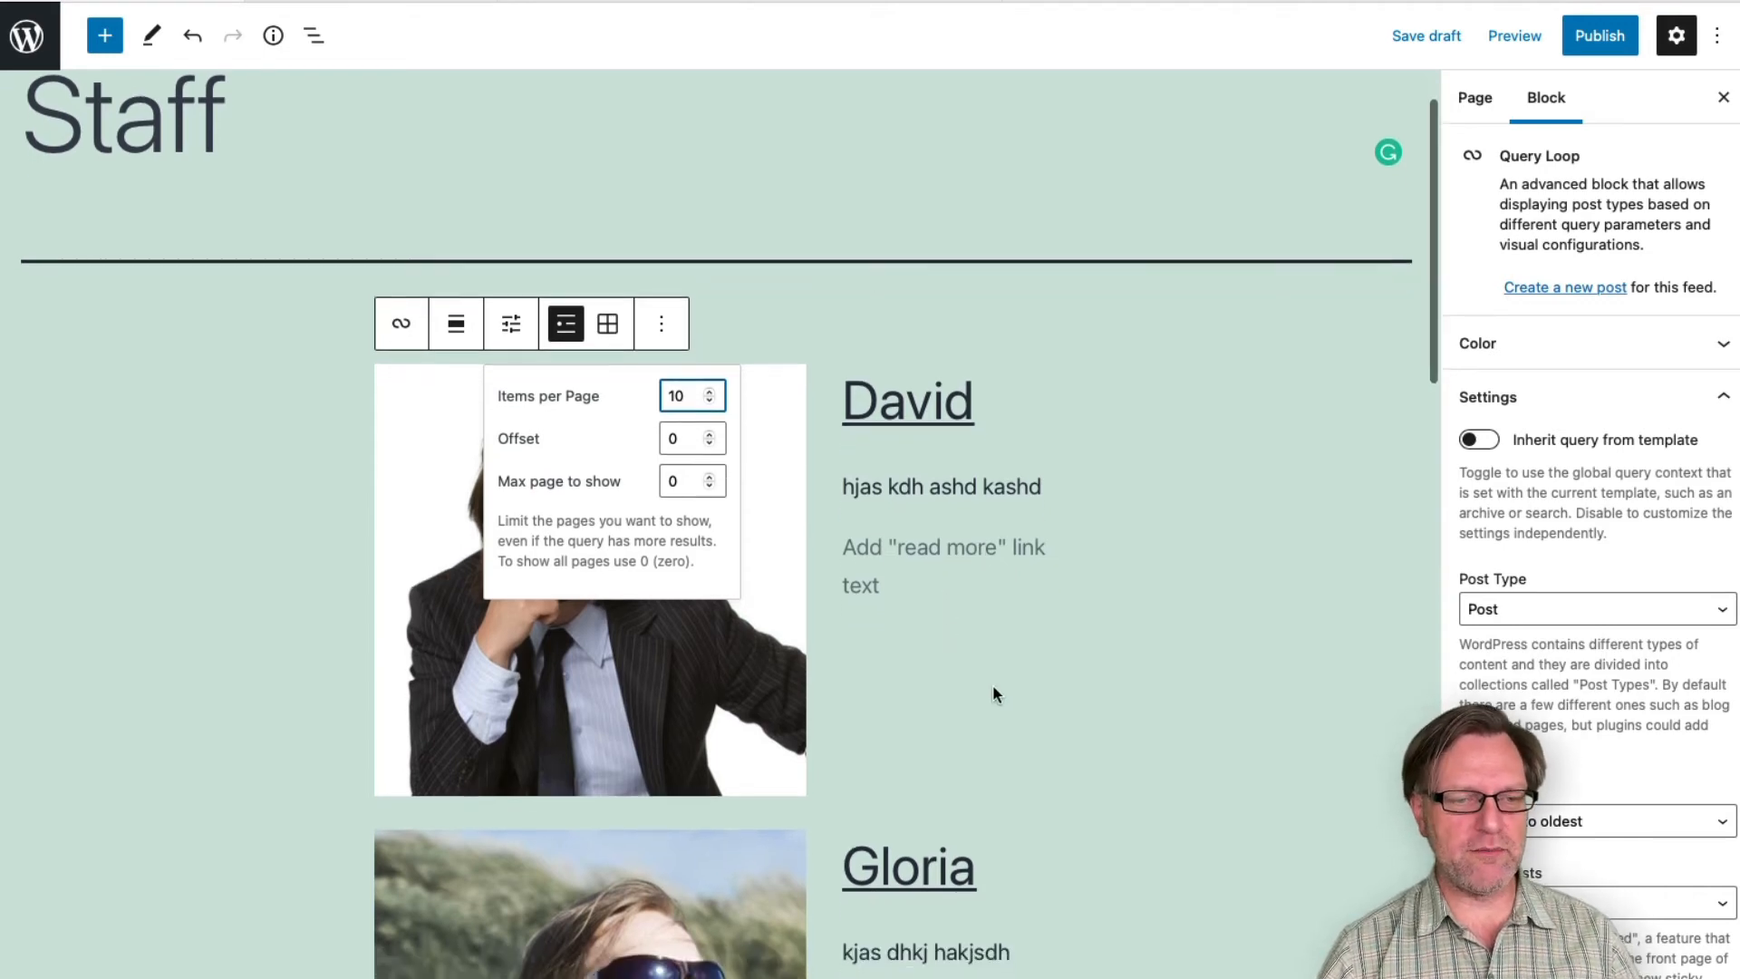
Step: Examine the posts listed in the Query Loop, checking for entries that are not staff members
scroll(993, 688, down, 5)
scroll(992, 684, down, 3)
scroll(992, 683, up, 3)
scroll(992, 683, down, 10)
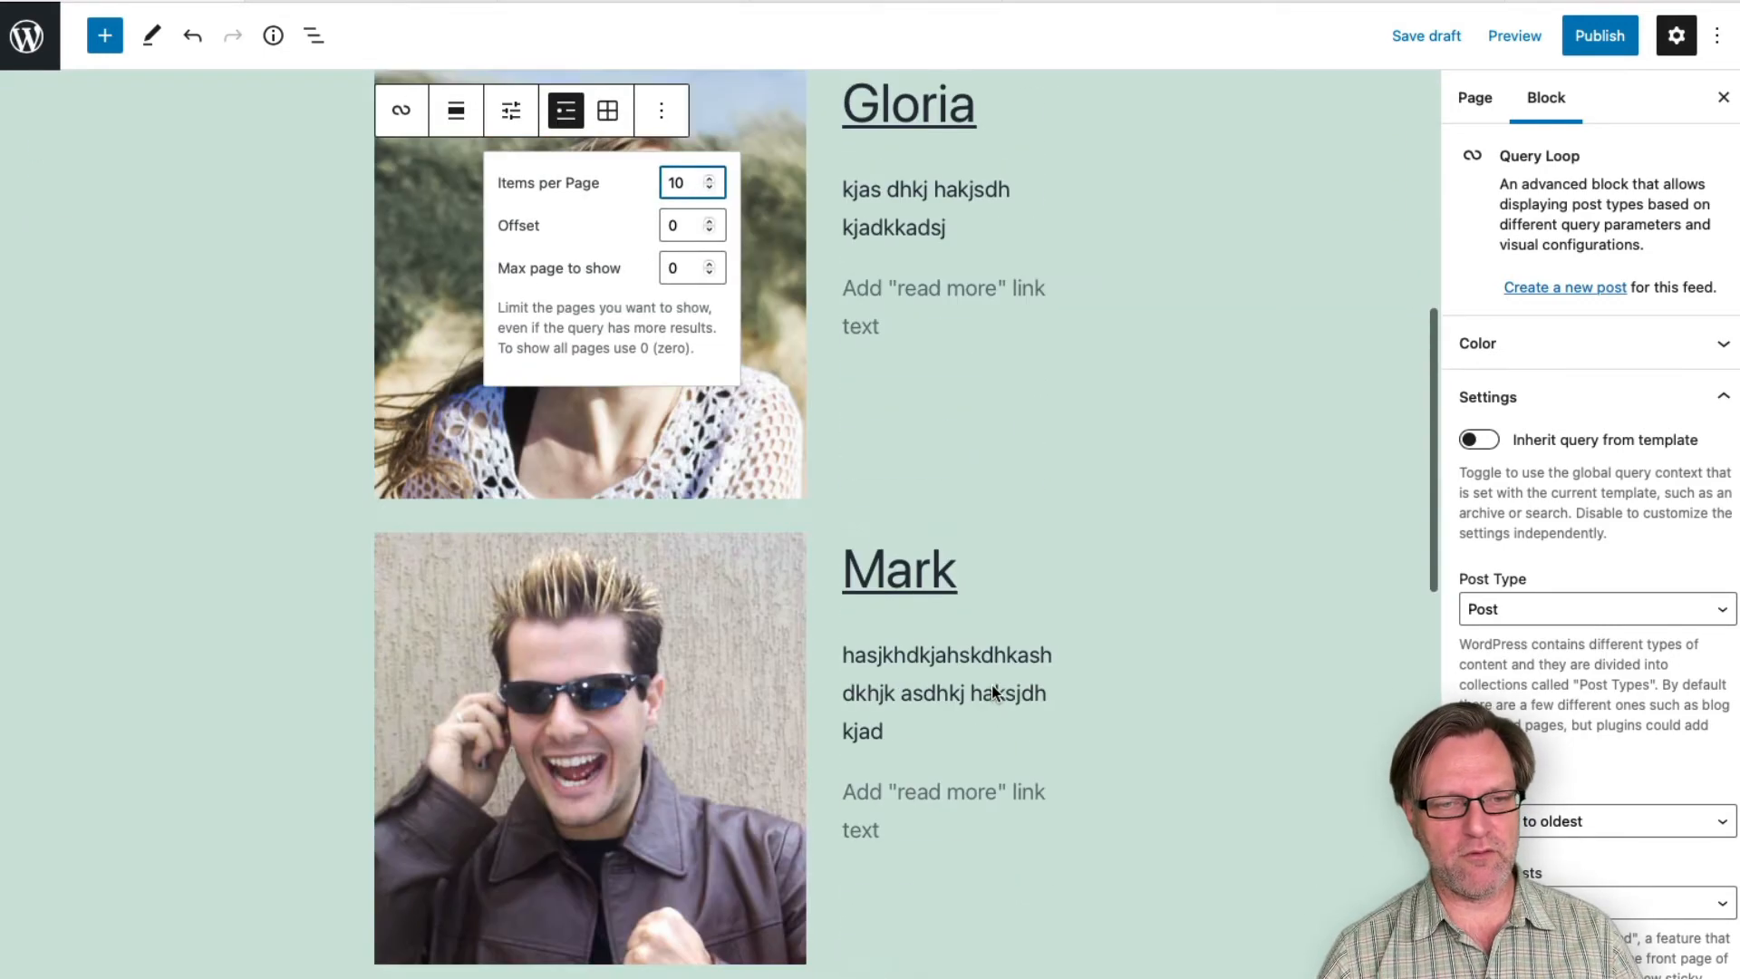
scroll(991, 683, down, 9)
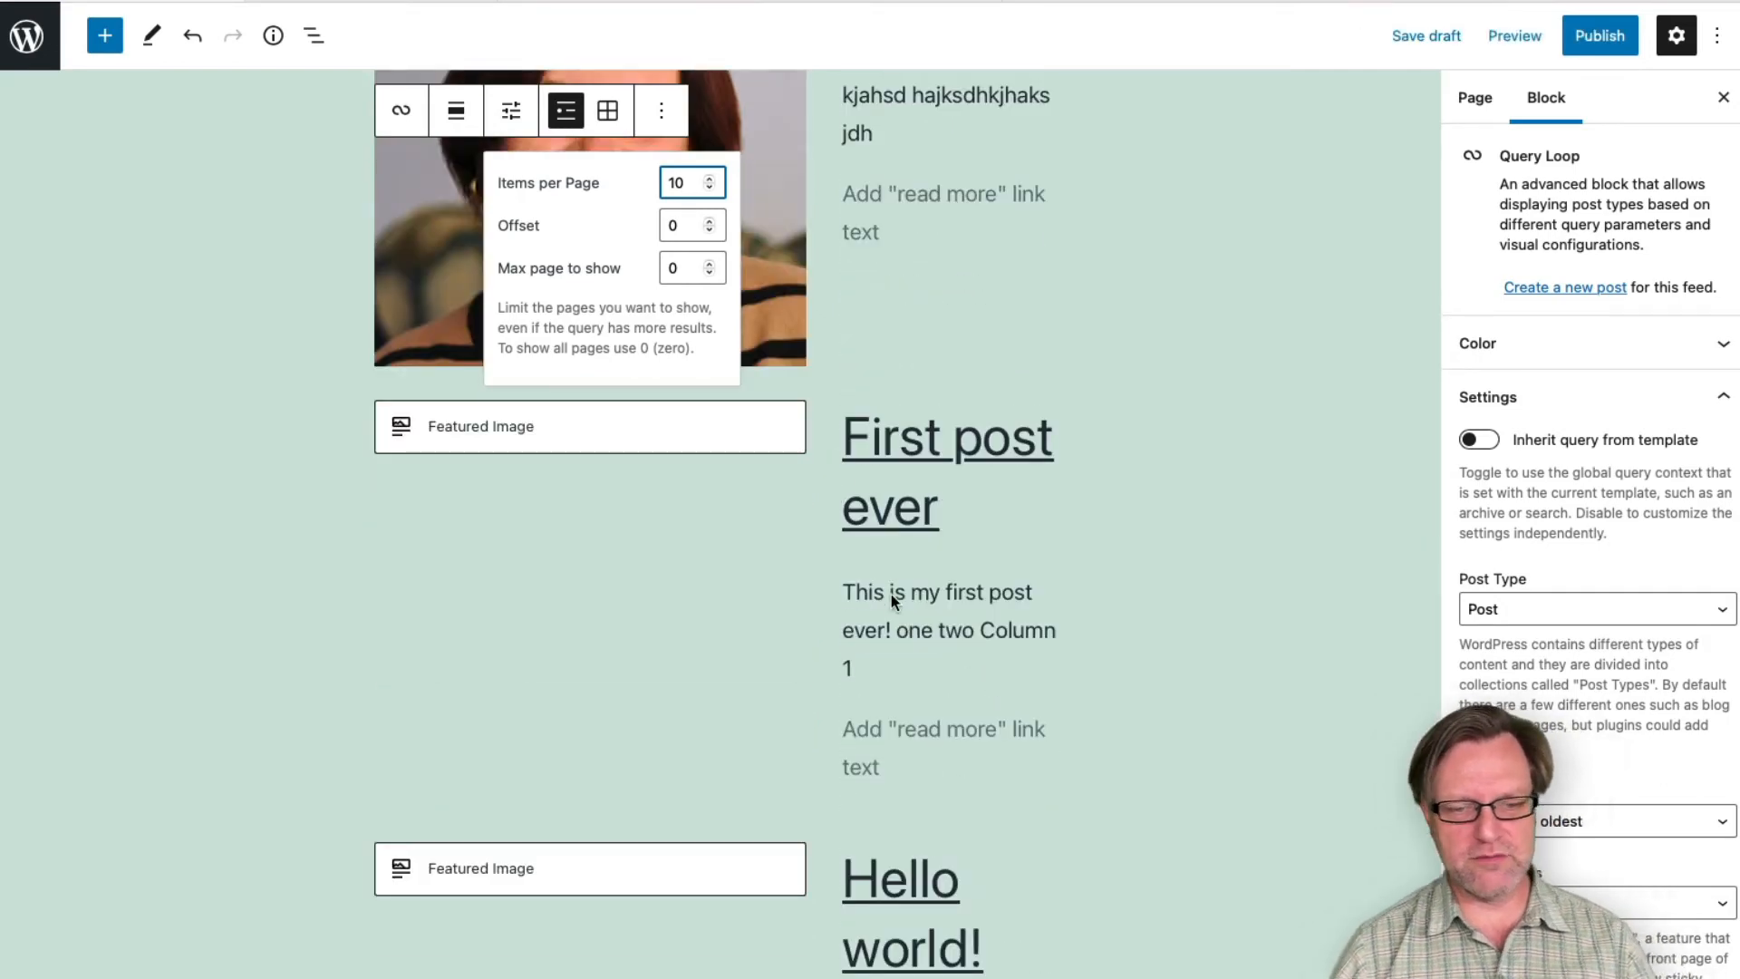
scroll(906, 625, down, 9)
scroll(885, 632, up, 5)
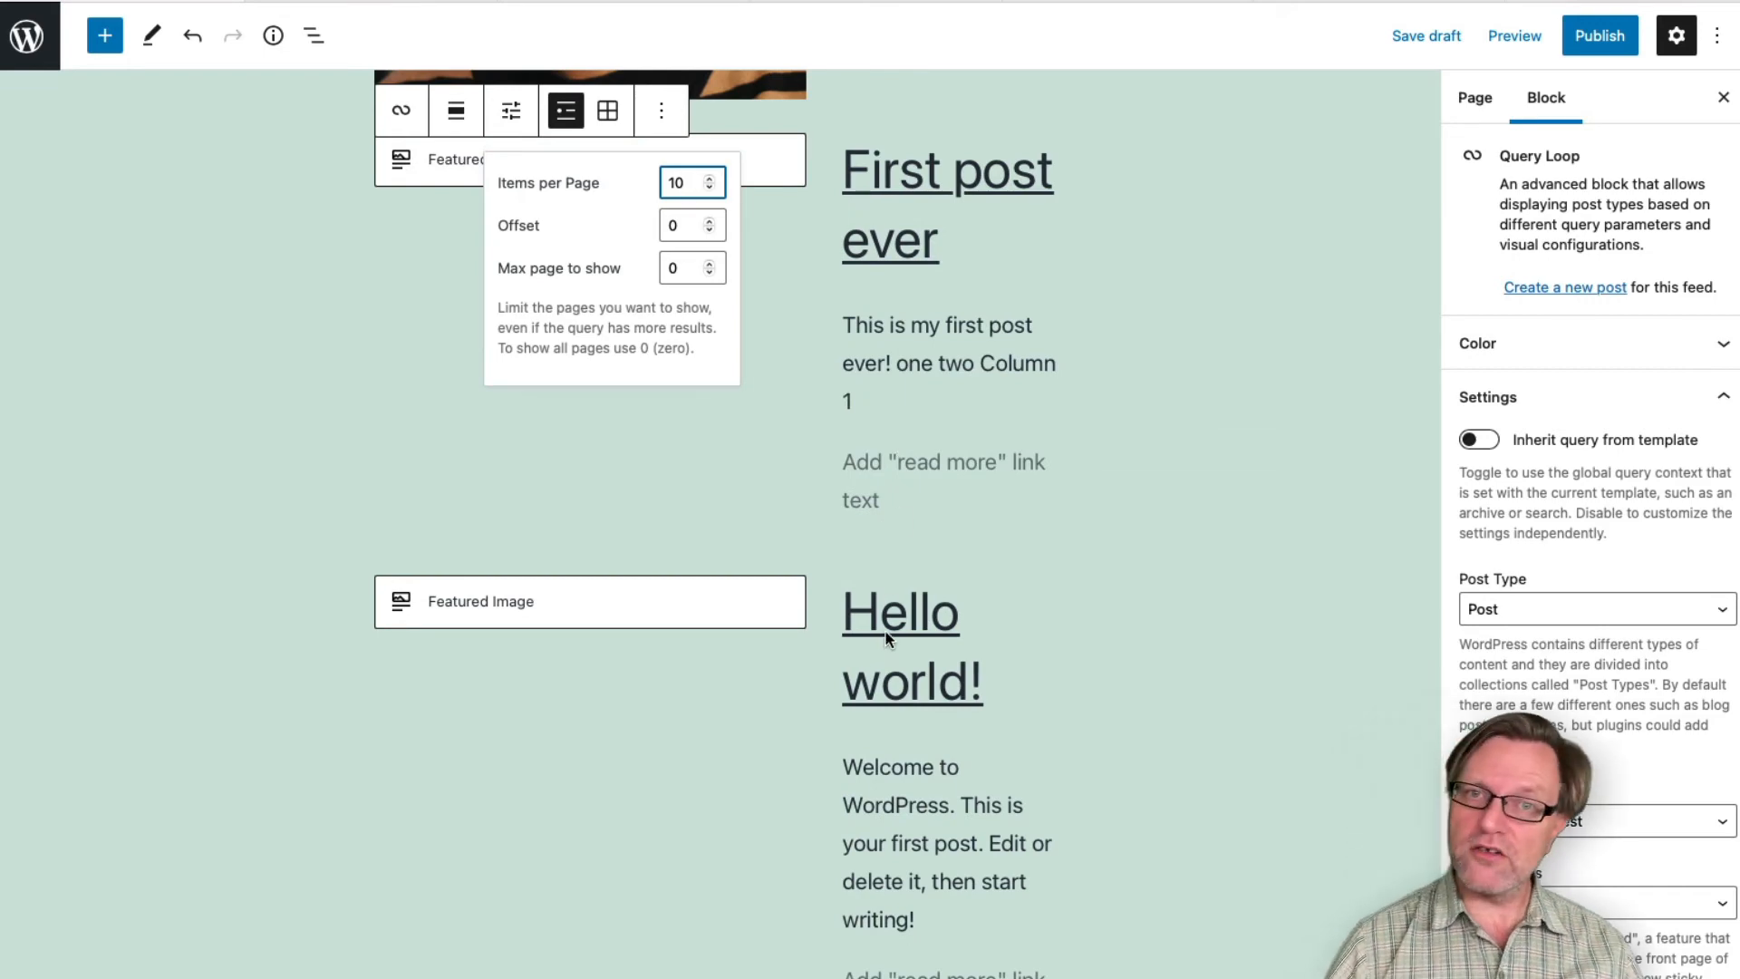
scroll(887, 637, up, 5)
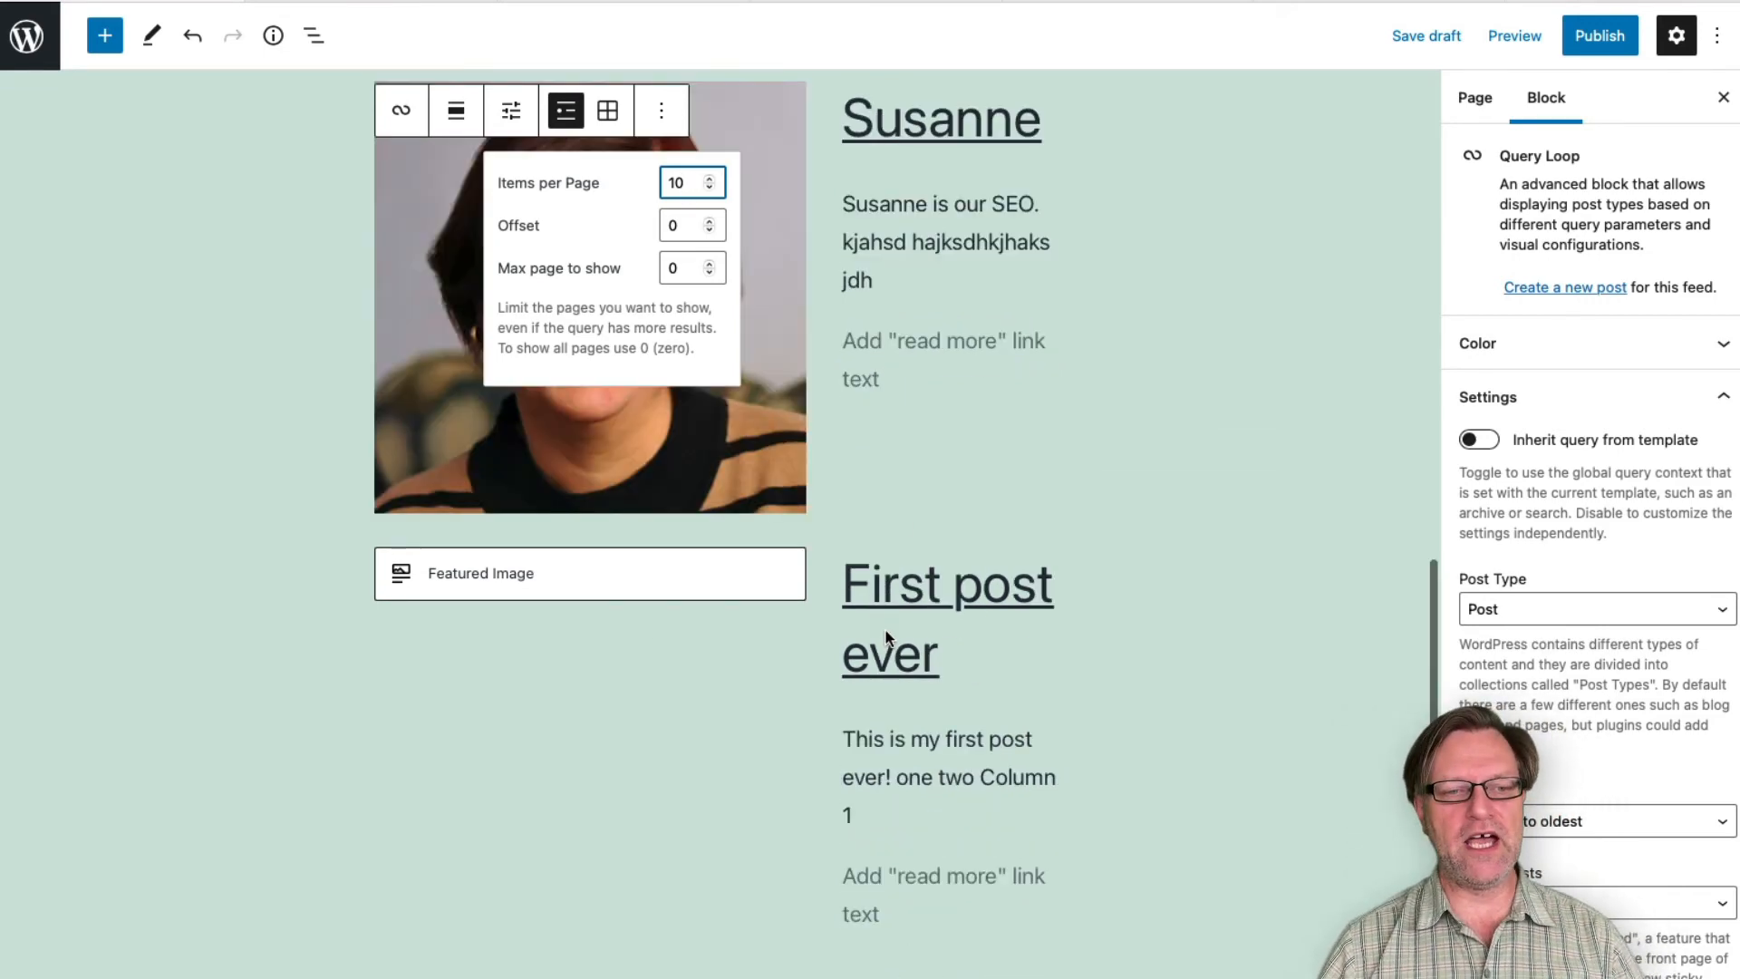
scroll(887, 637, up, 20)
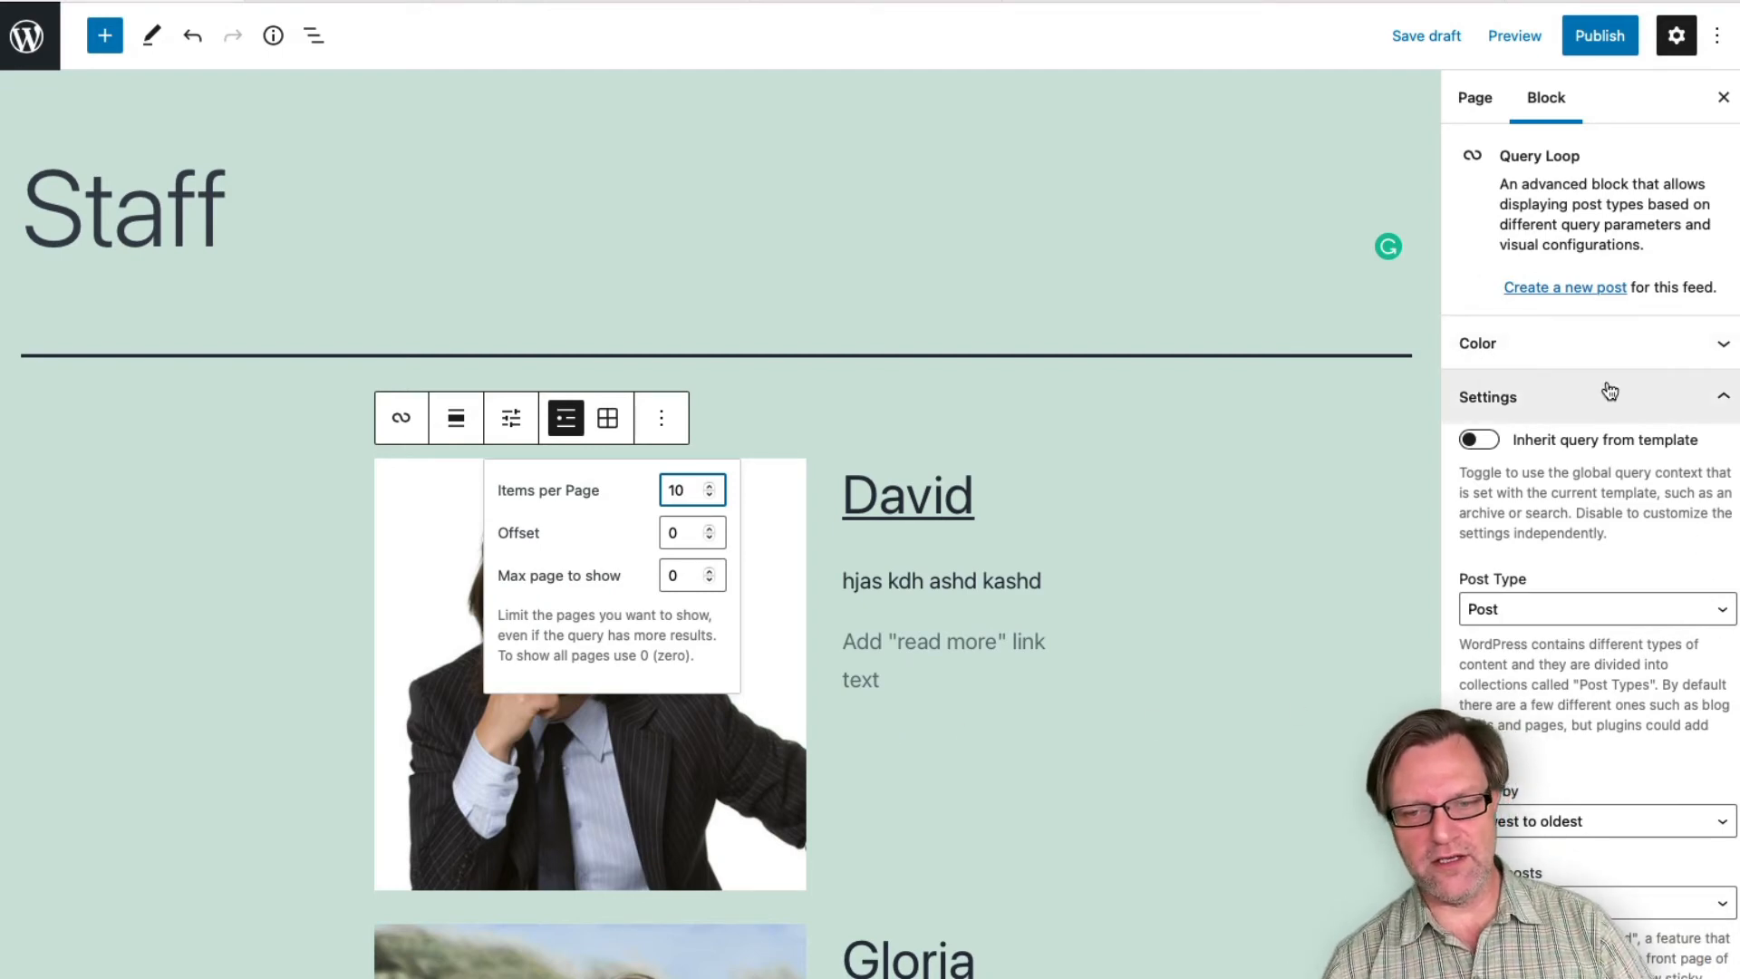
Step: Select the whole Query Loop block through the block outline and filter its posts by the Staff category
click(717, 743)
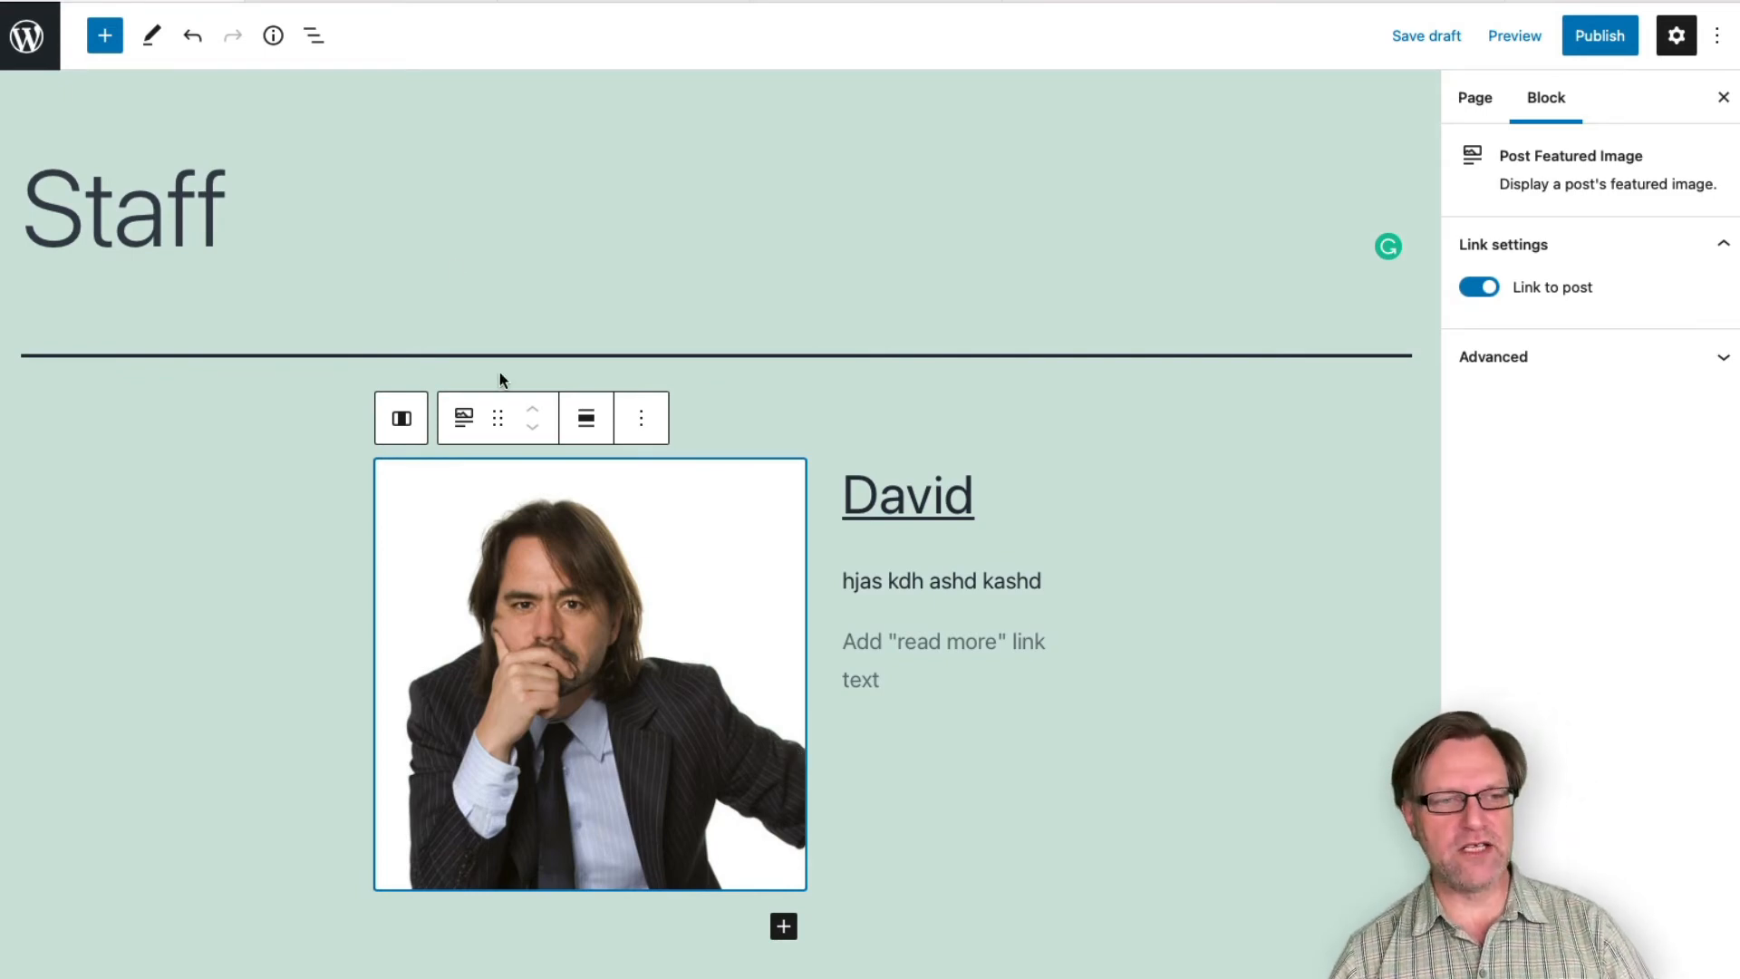
click(313, 37)
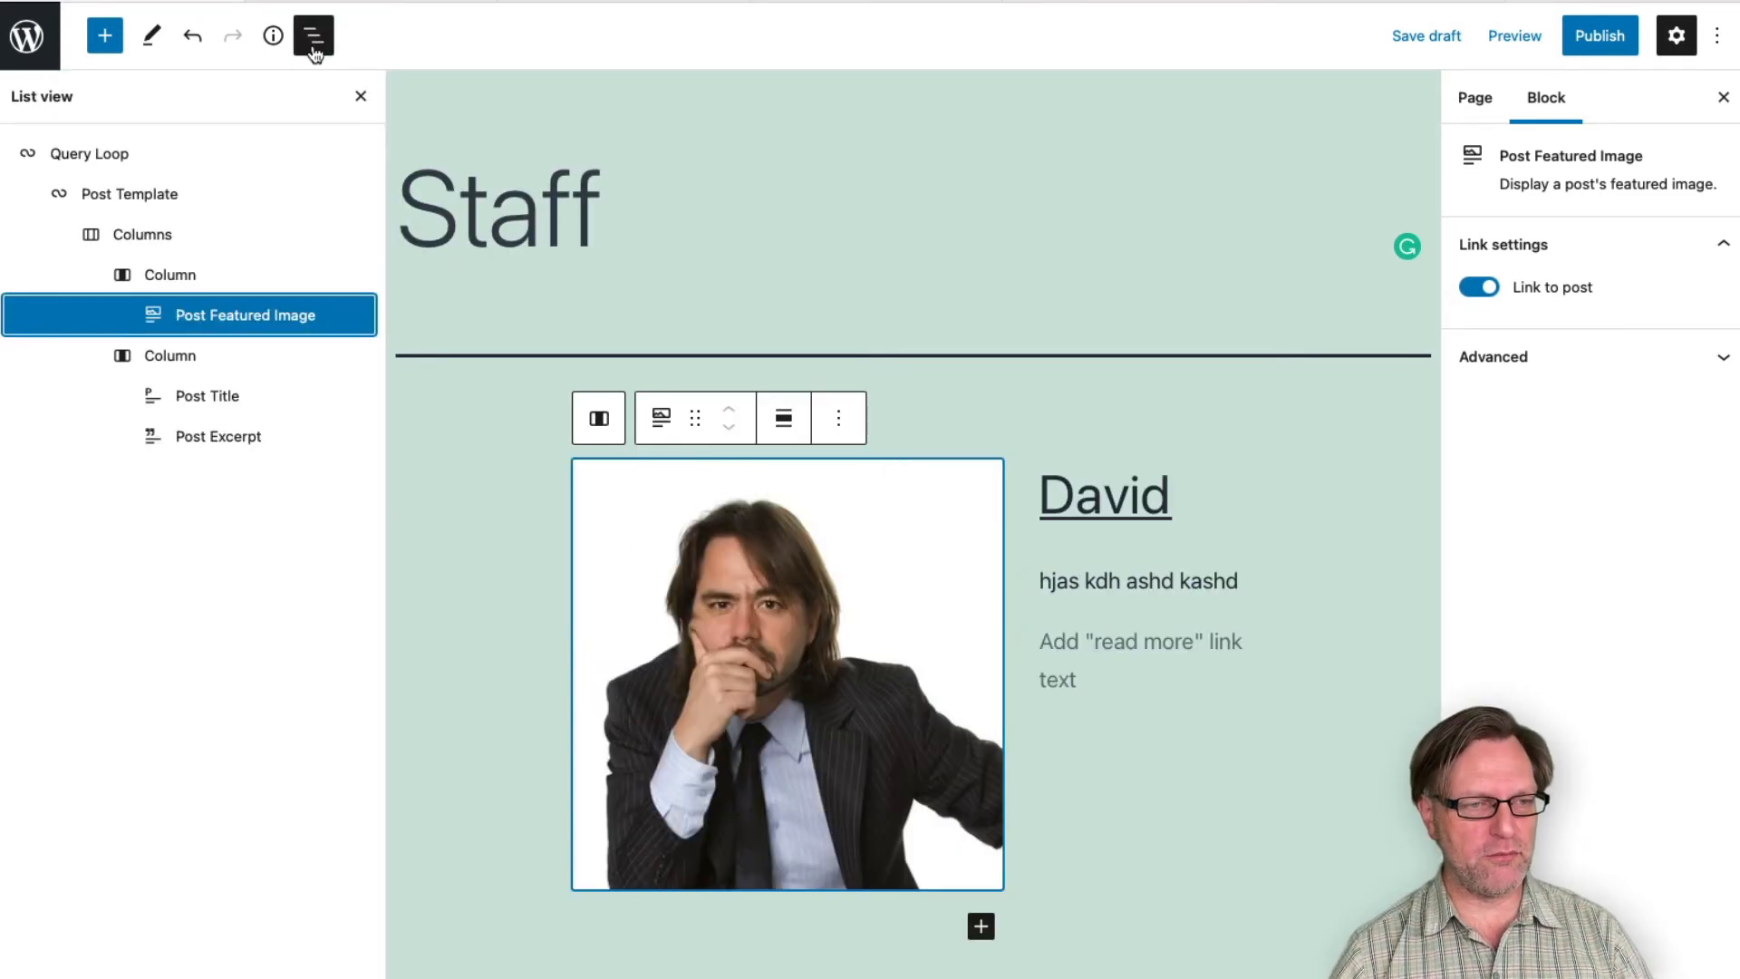
click(115, 160)
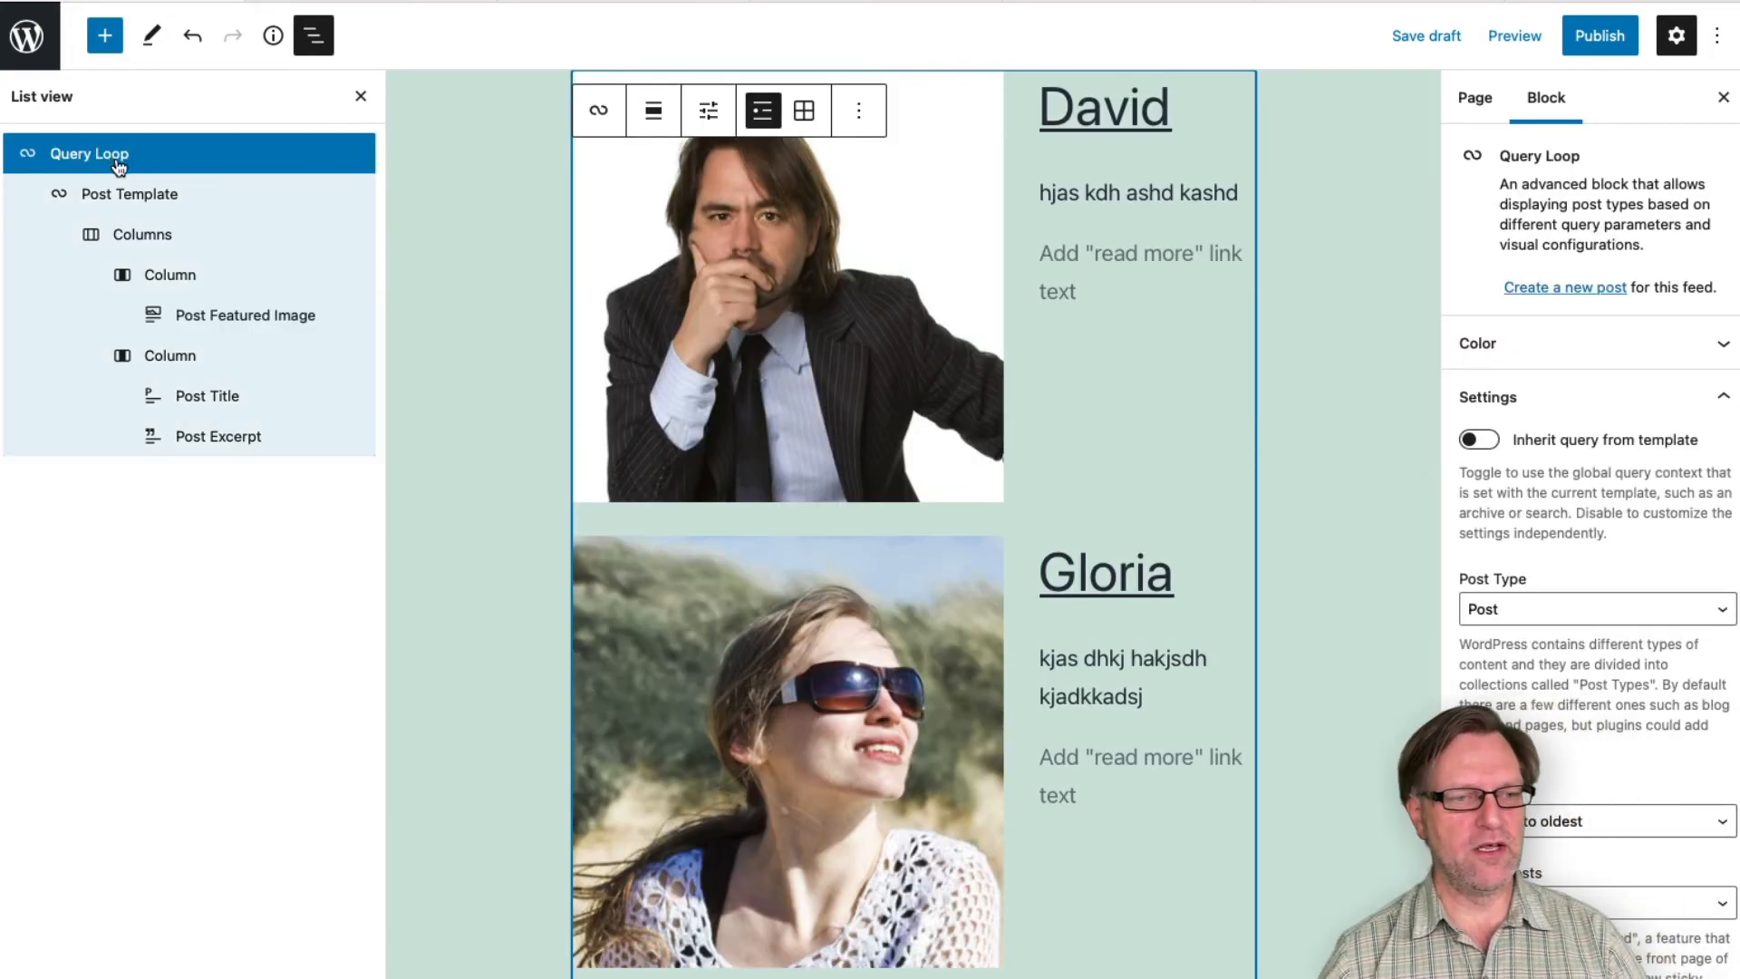
click(132, 194)
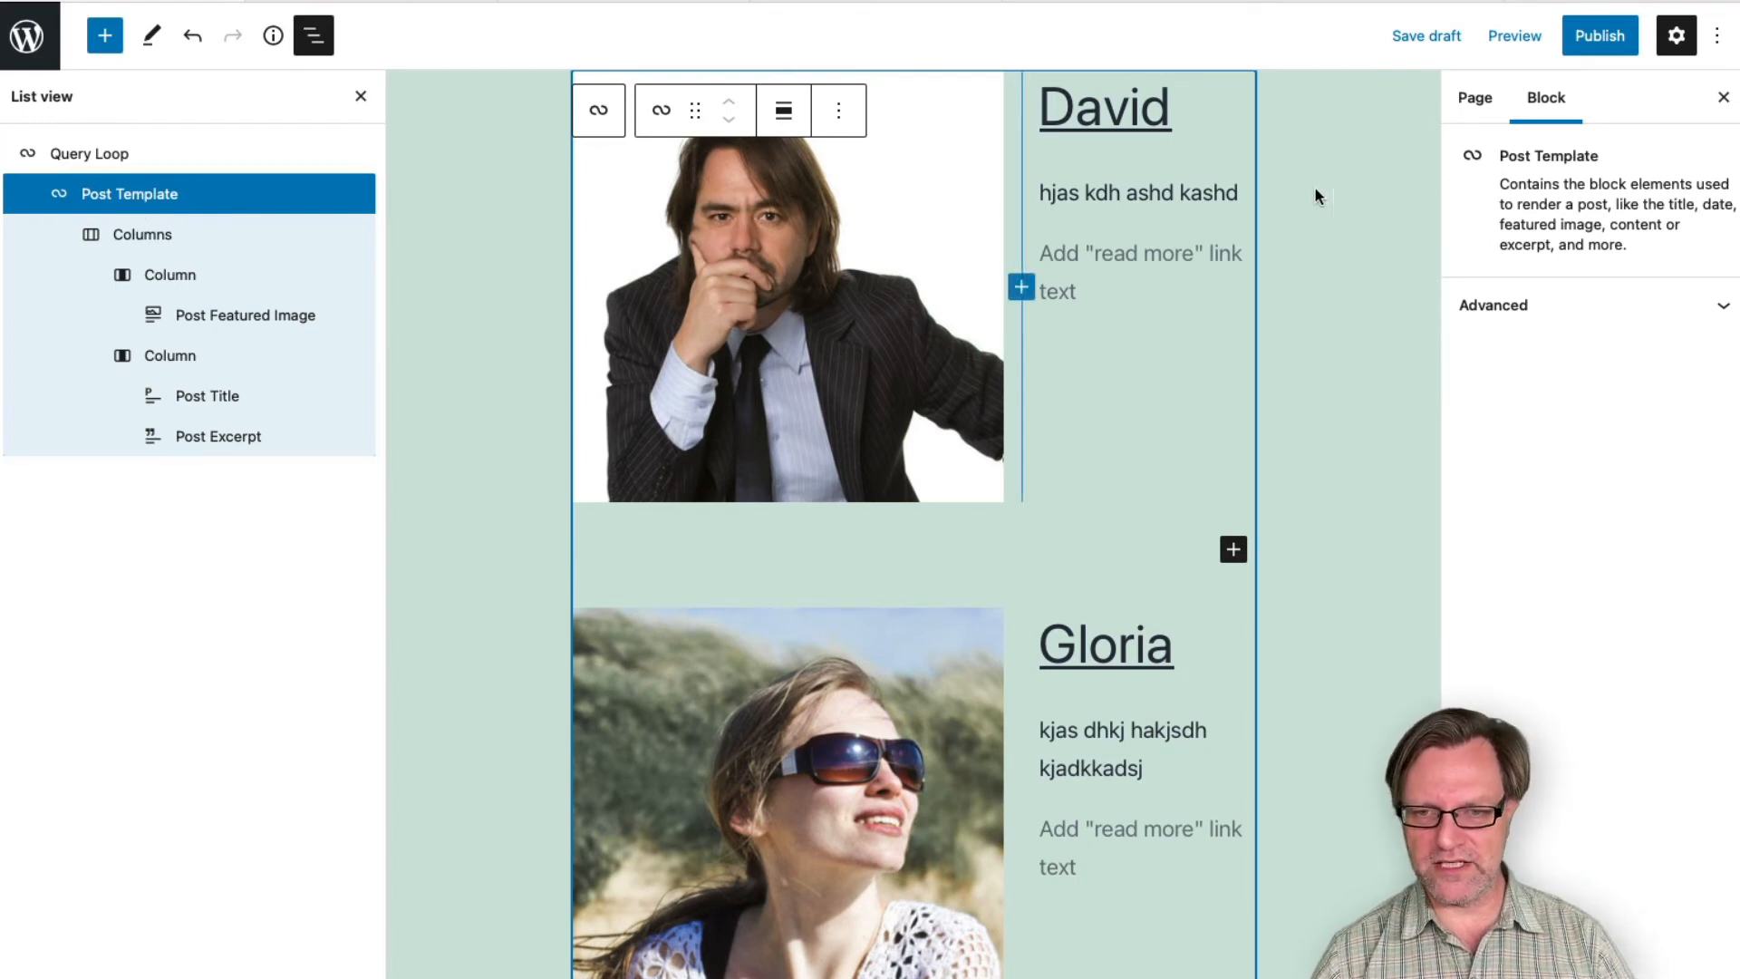
click(128, 162)
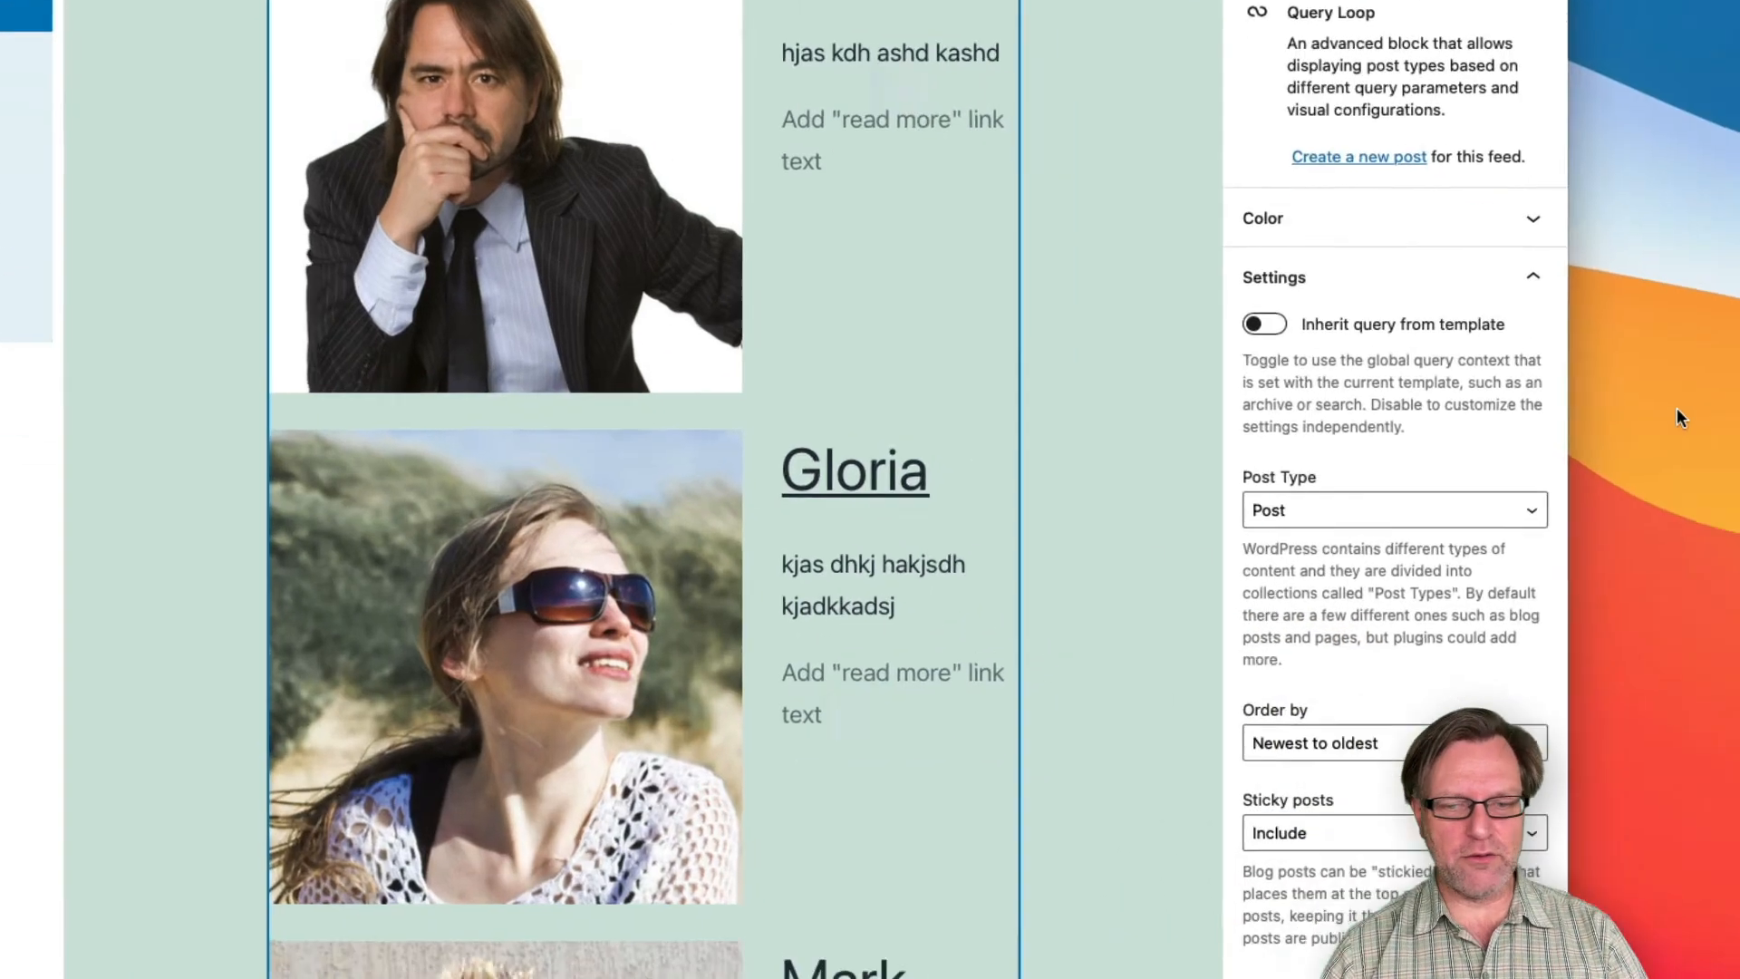
scroll(1427, 531, down, 5)
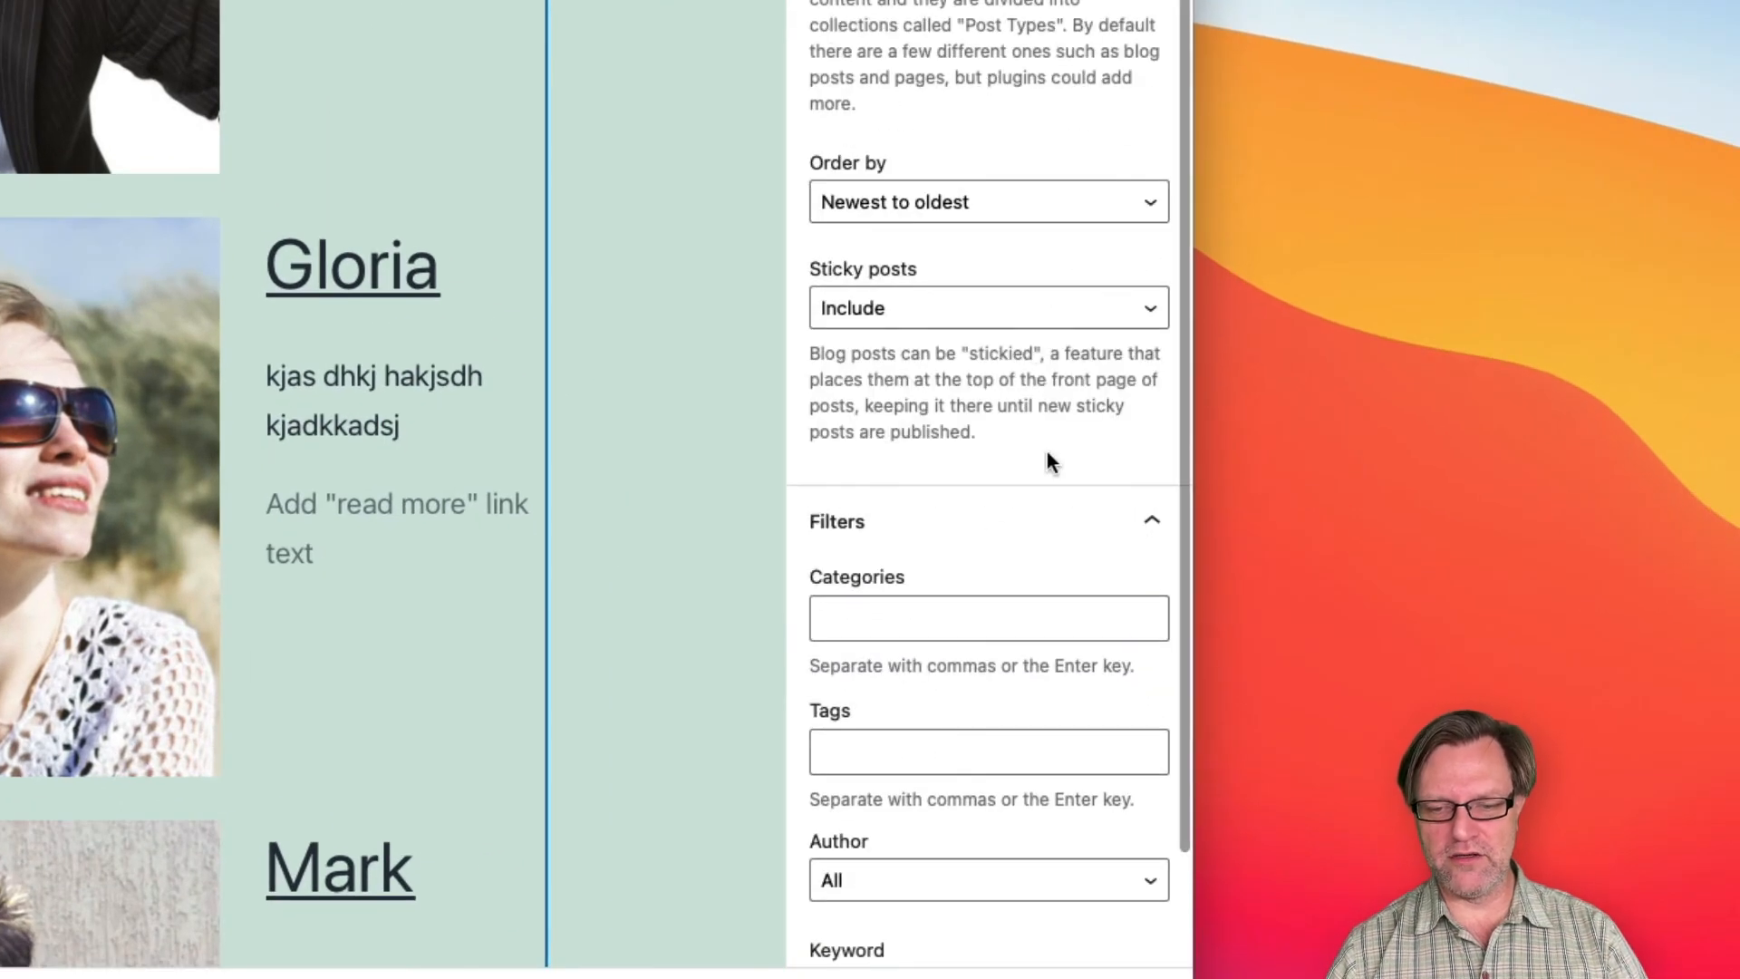
click(900, 622)
text(Sta)
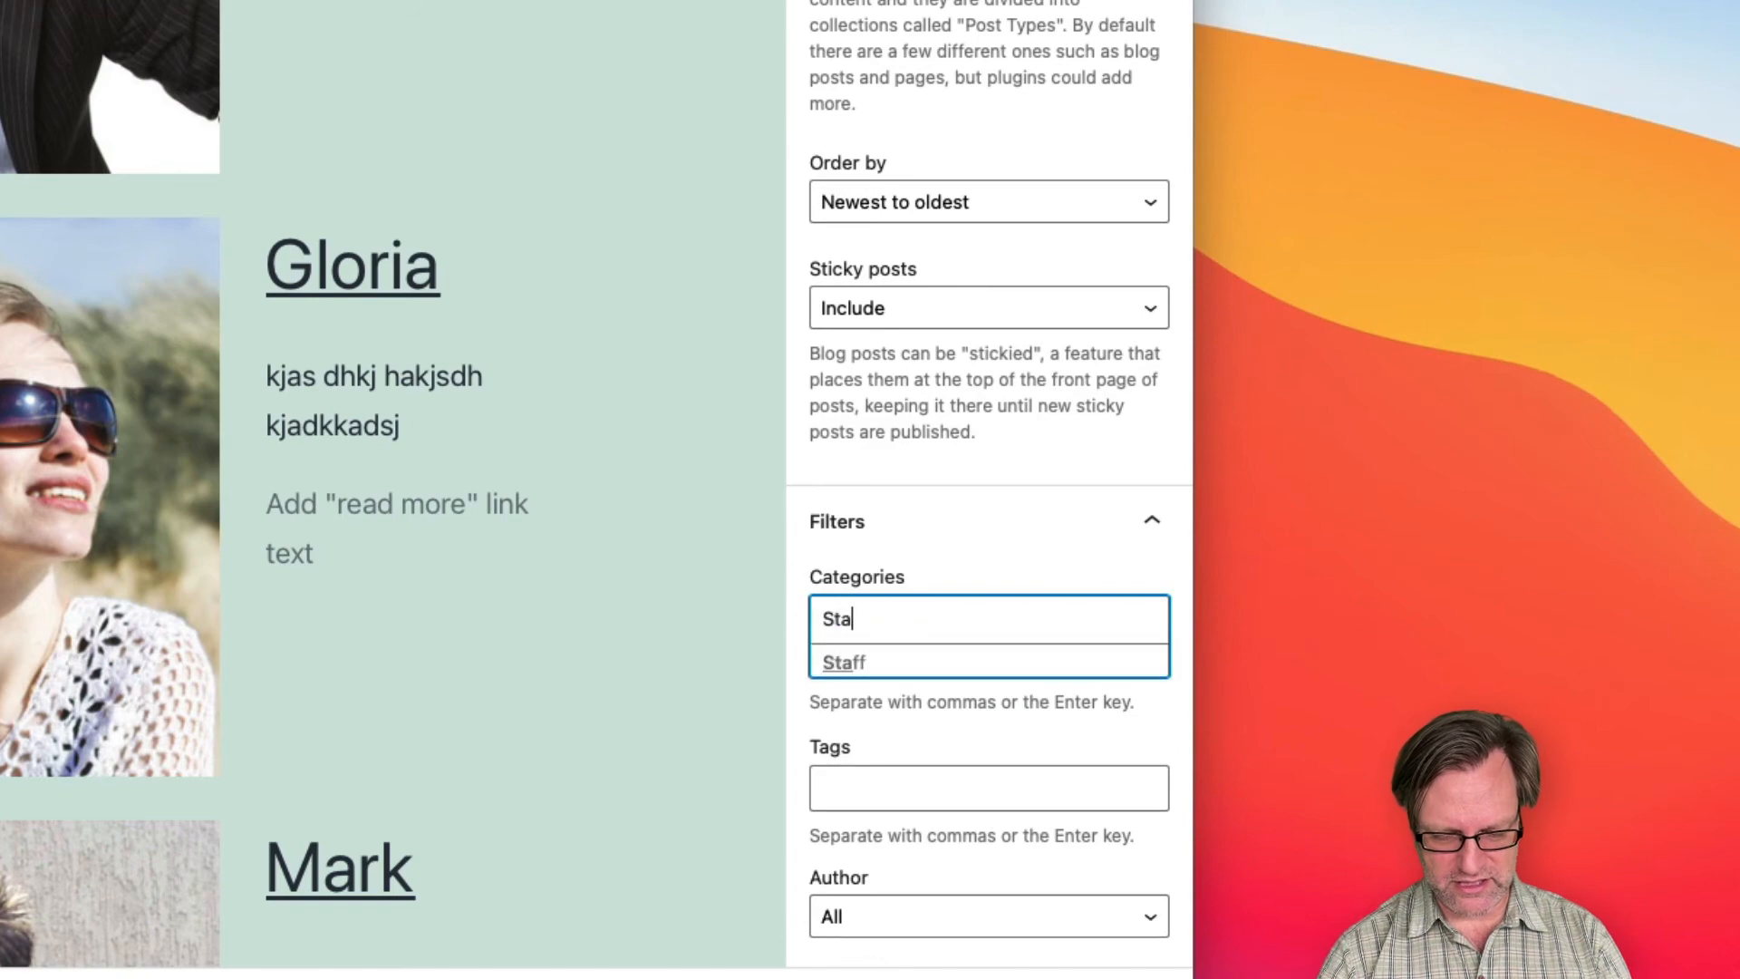
text(f)
click(868, 669)
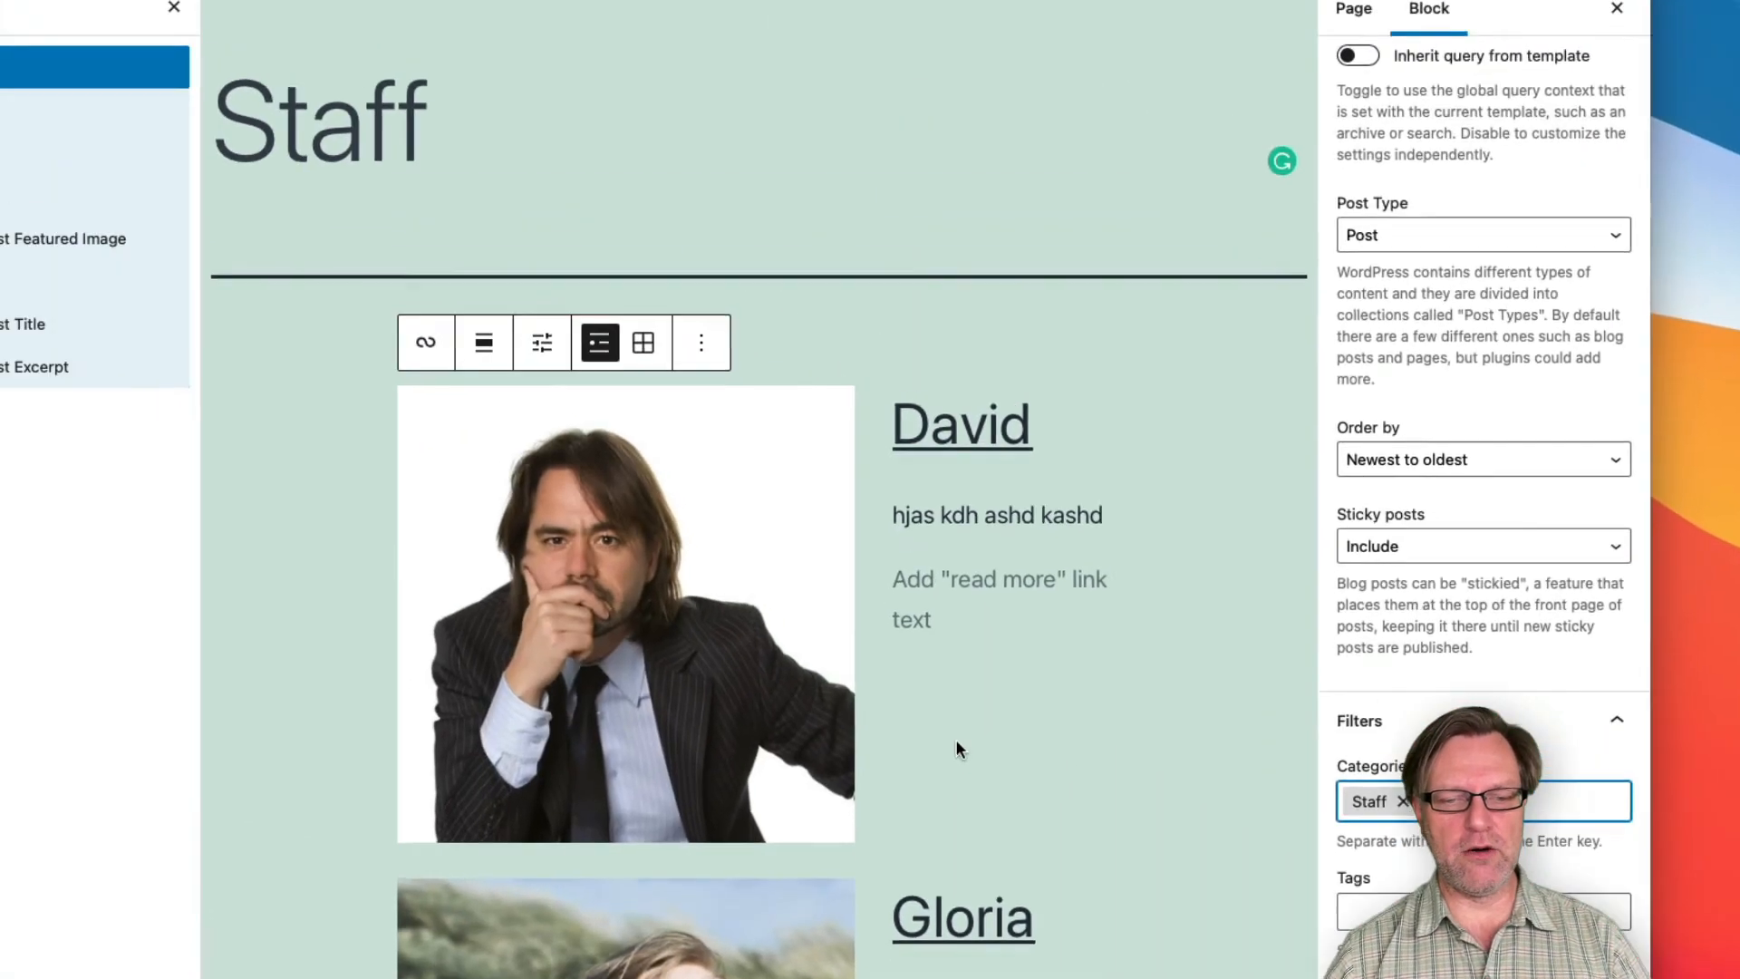
Step: Check the filtered staff list in the editor and publish the Staff page
scroll(345, 545, down, 10)
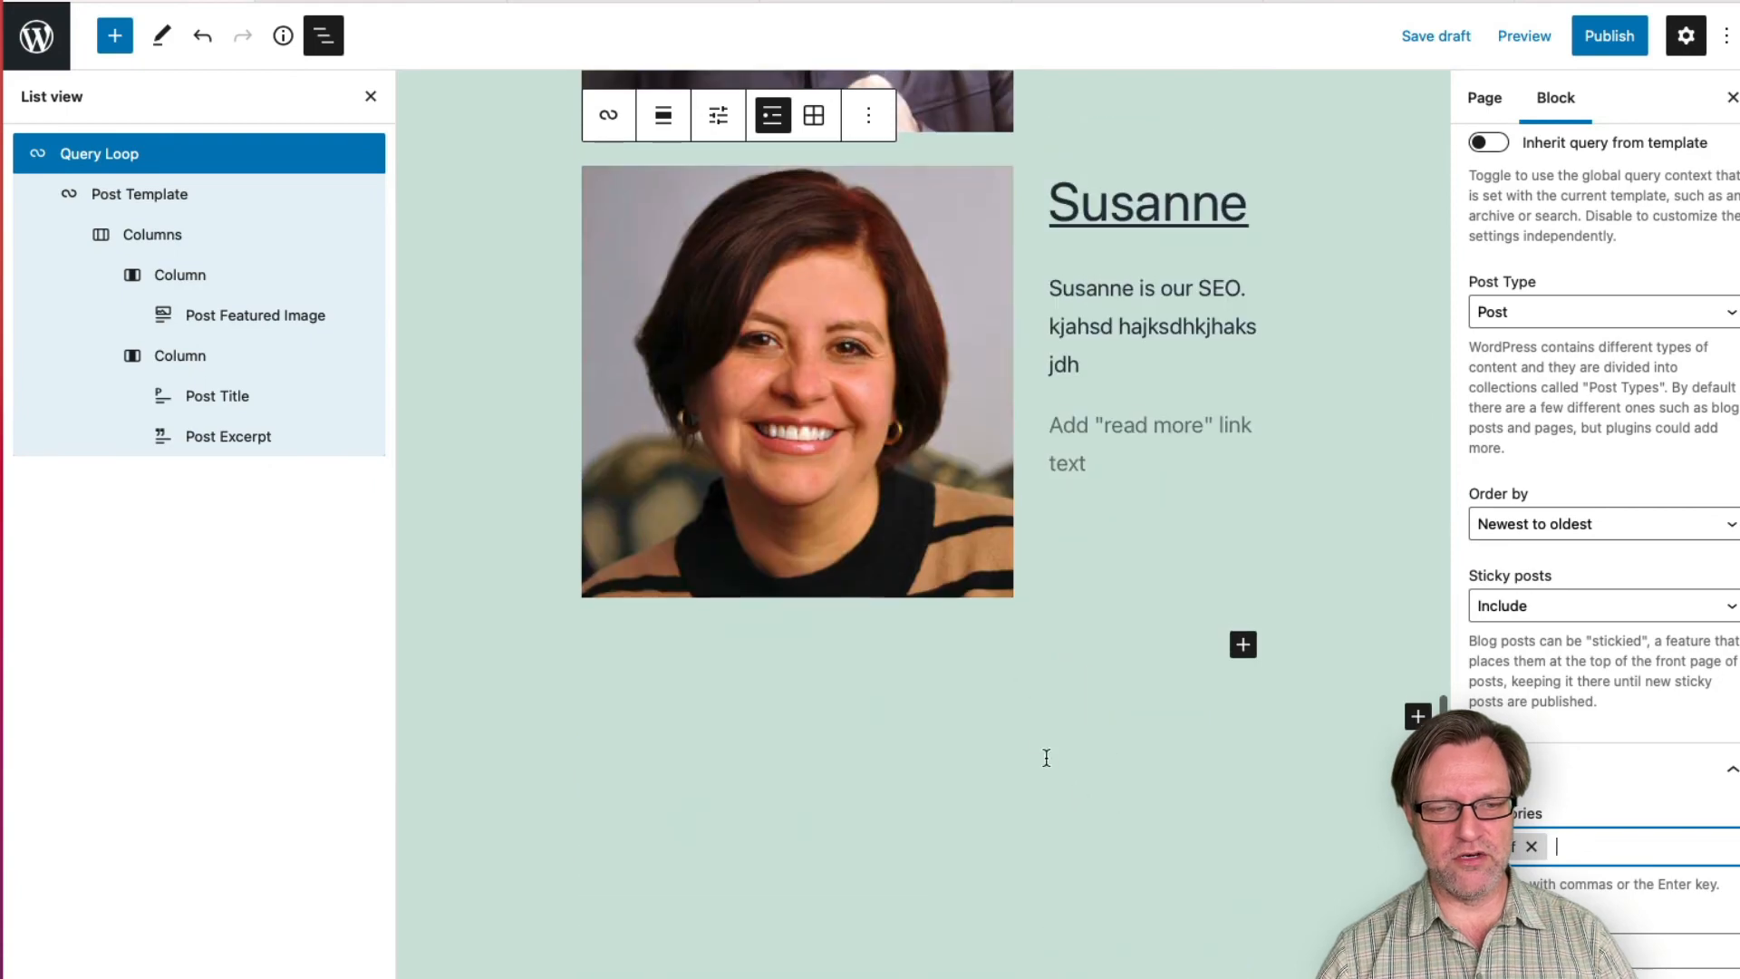
scroll(1046, 757, up, 10)
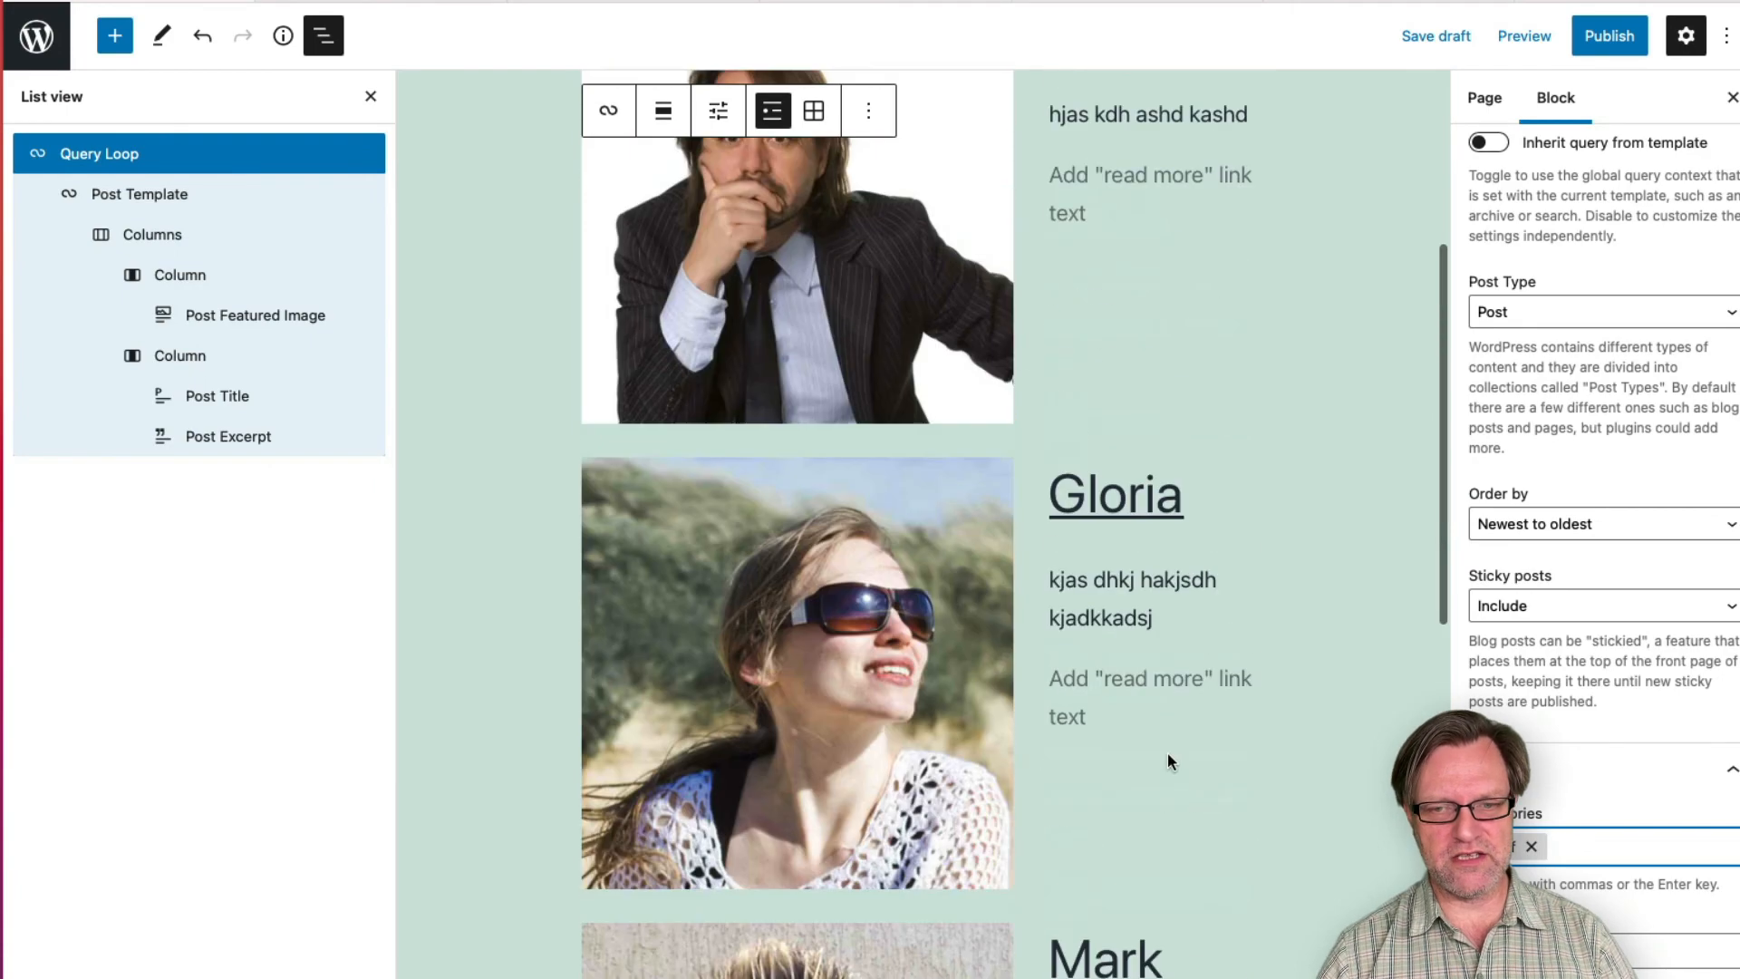
click(1605, 36)
click(1602, 36)
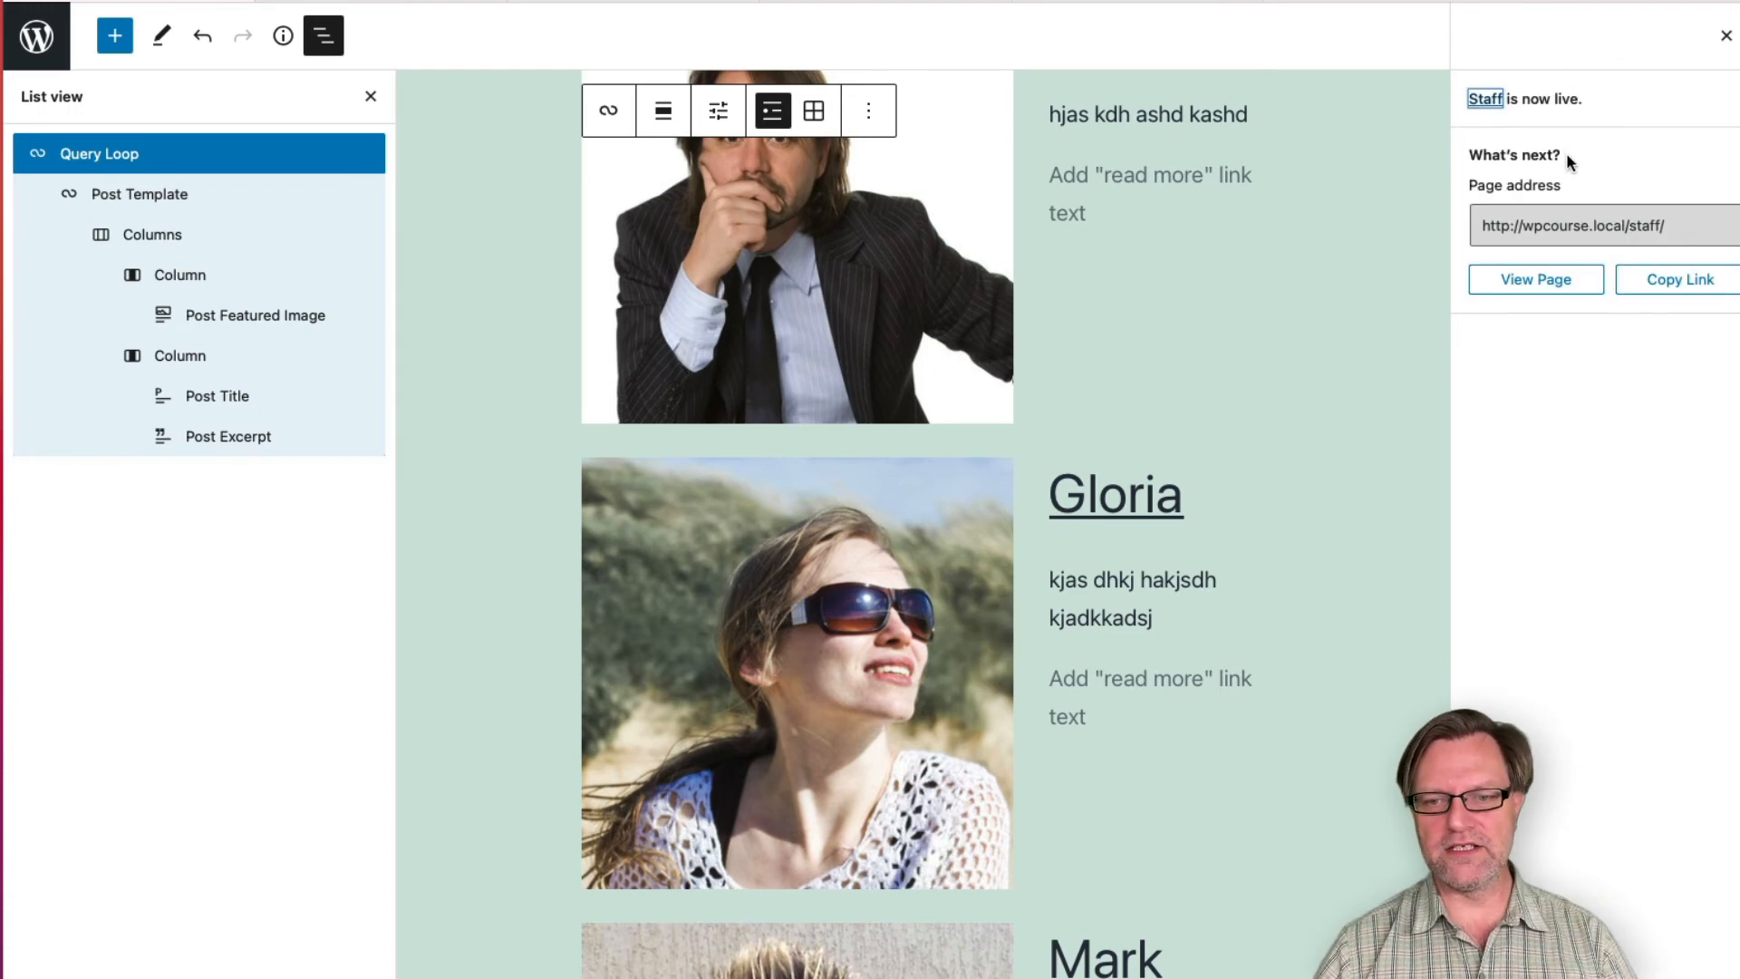
Step: Open the live Staff page and look through its staff entries
click(1482, 98)
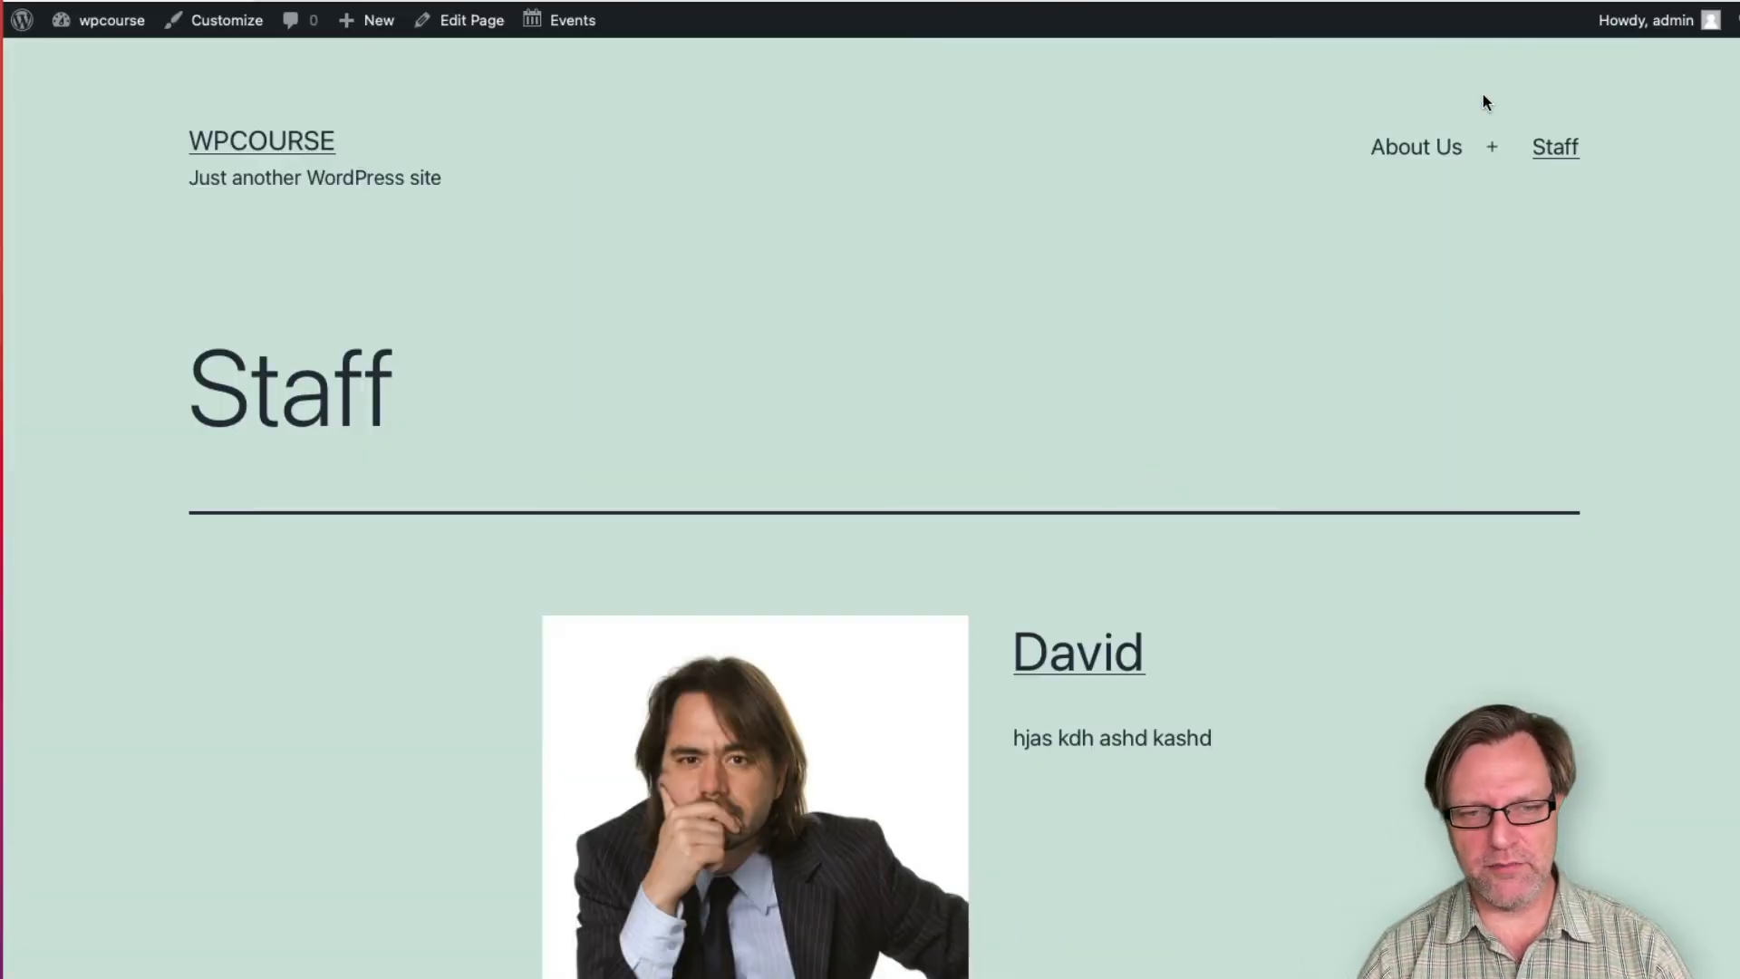
scroll(1341, 426, down, 5)
scroll(1334, 446, down, 10)
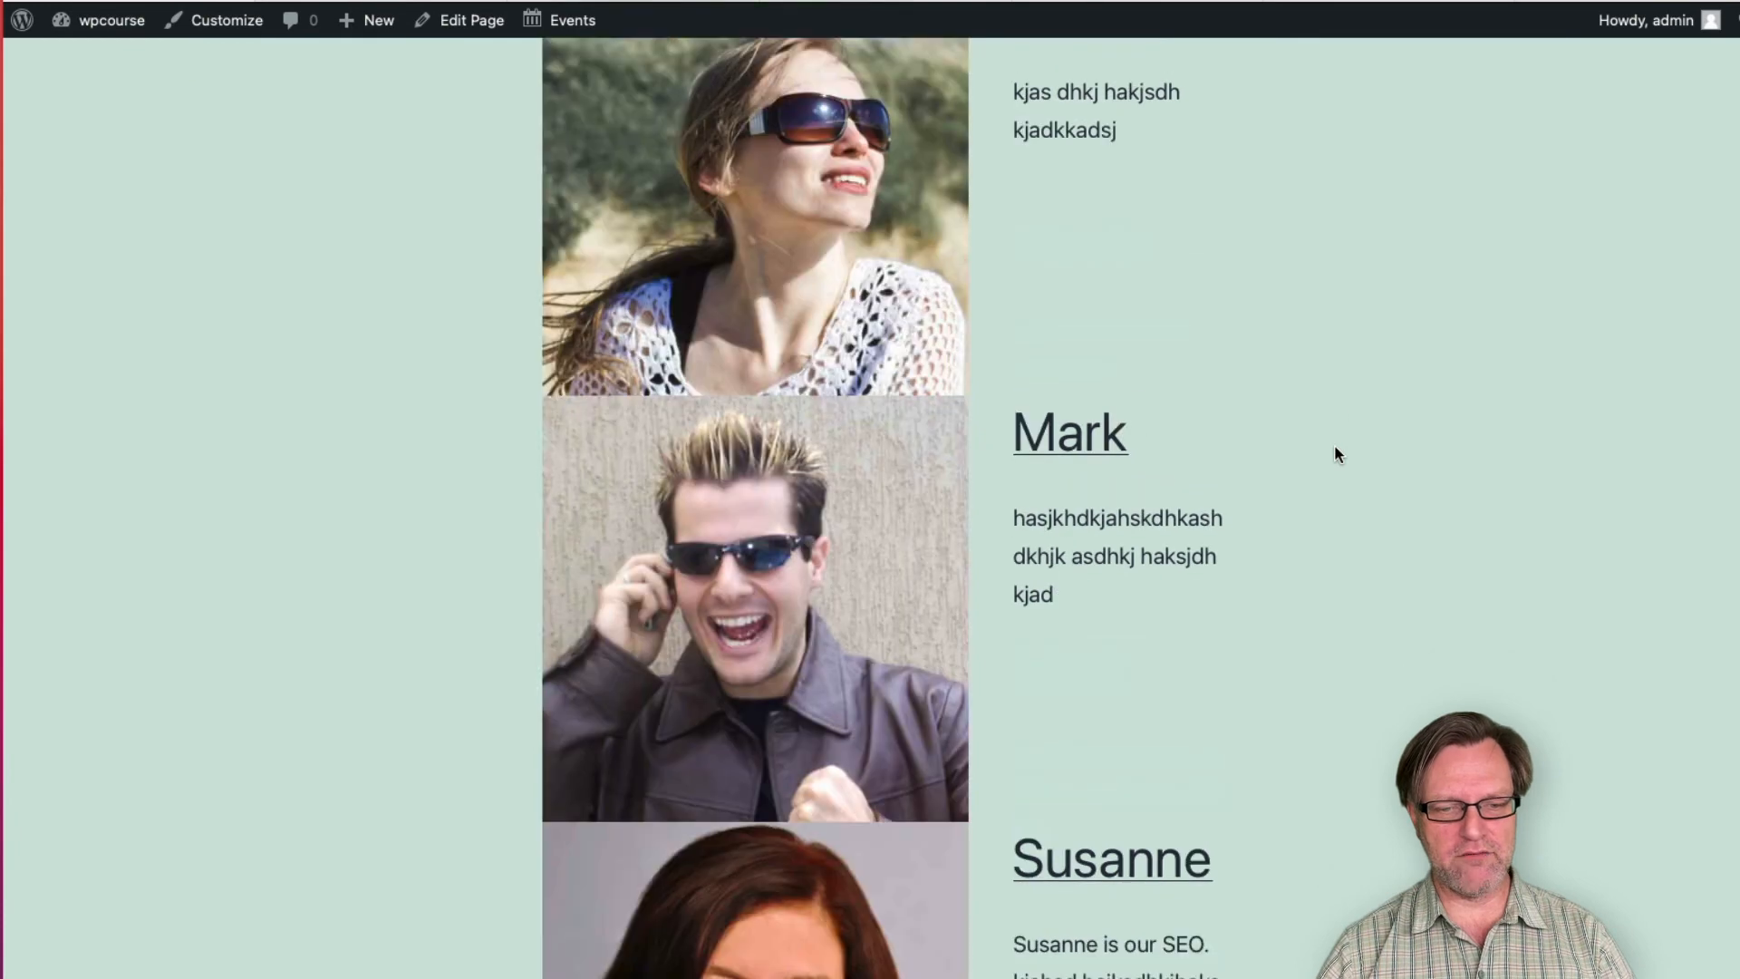
scroll(1323, 447, up, 15)
scroll(1323, 455, up, 3)
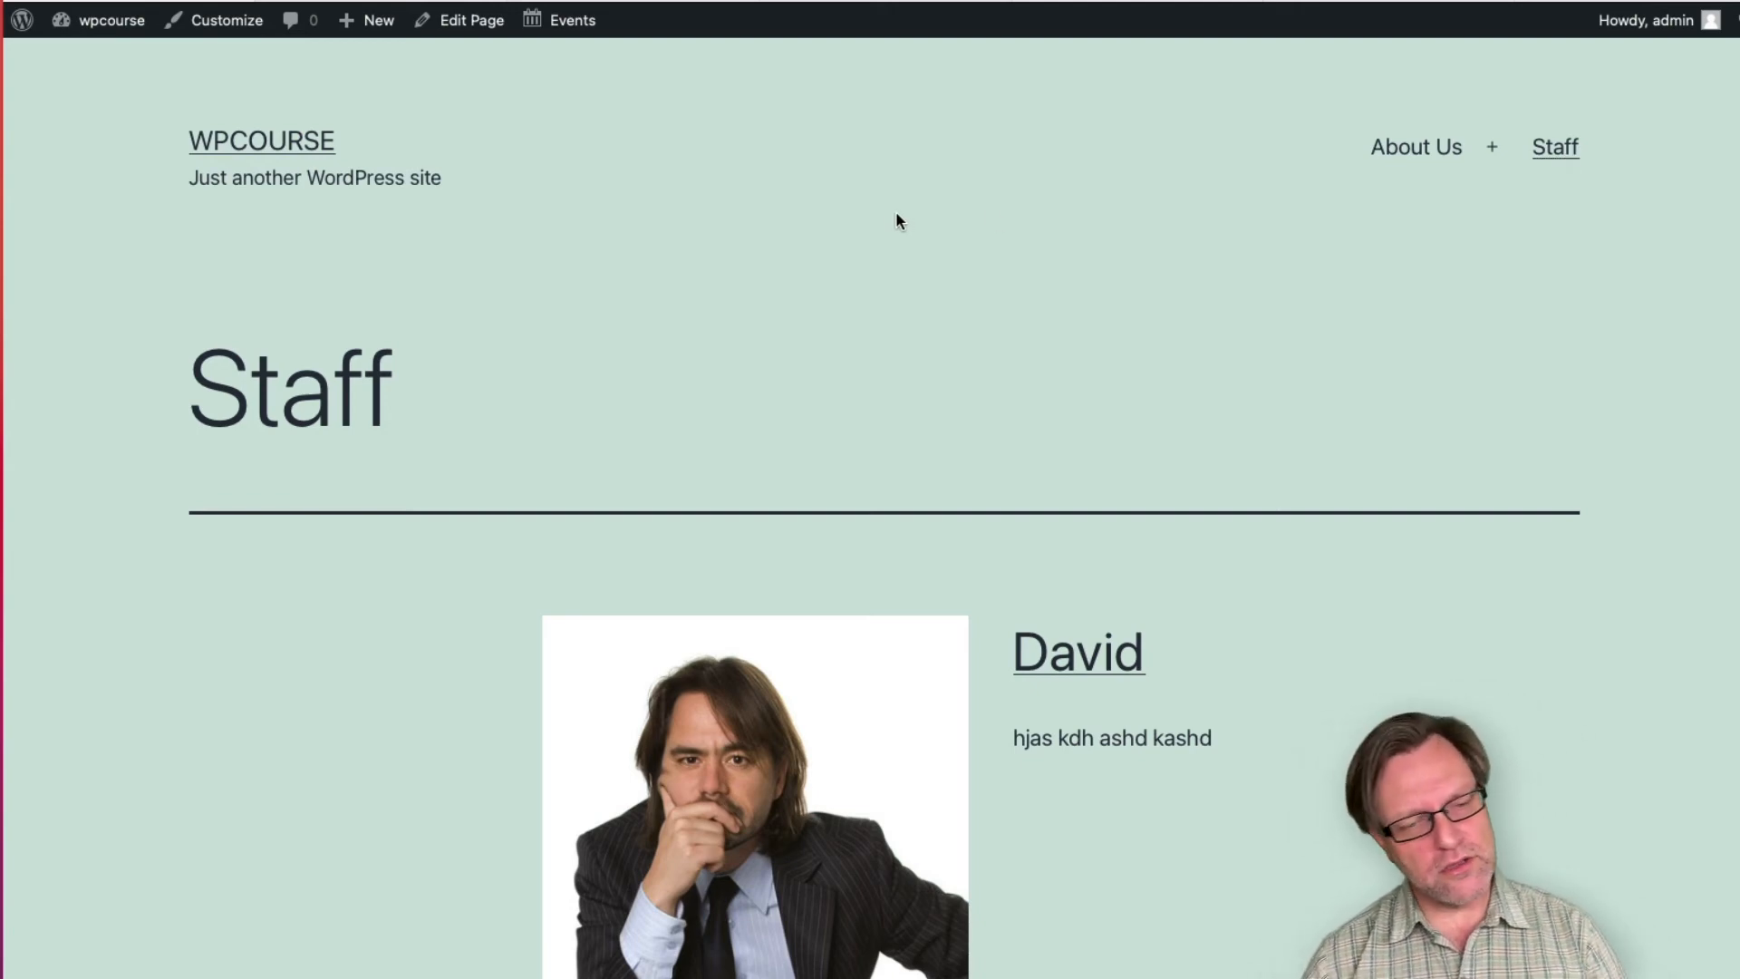
Step: Create a new post and set the photo of the dark-haired man in a white shirt as its featured image
mouse_move(371, 20)
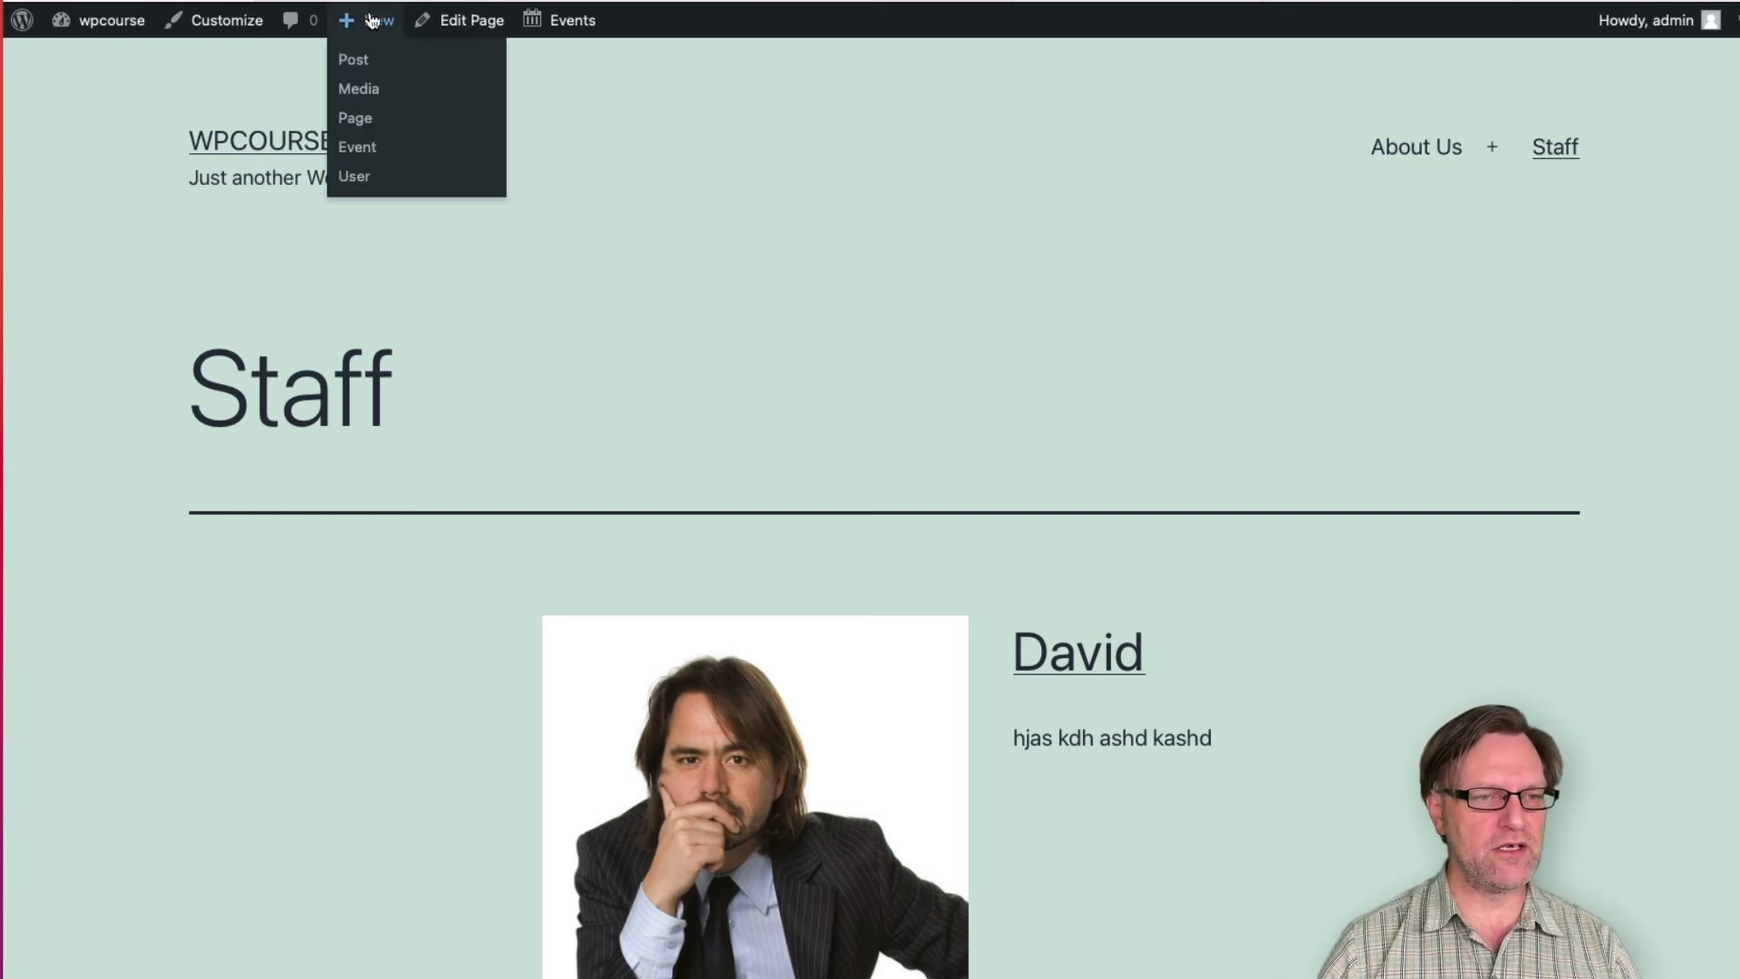
click(388, 62)
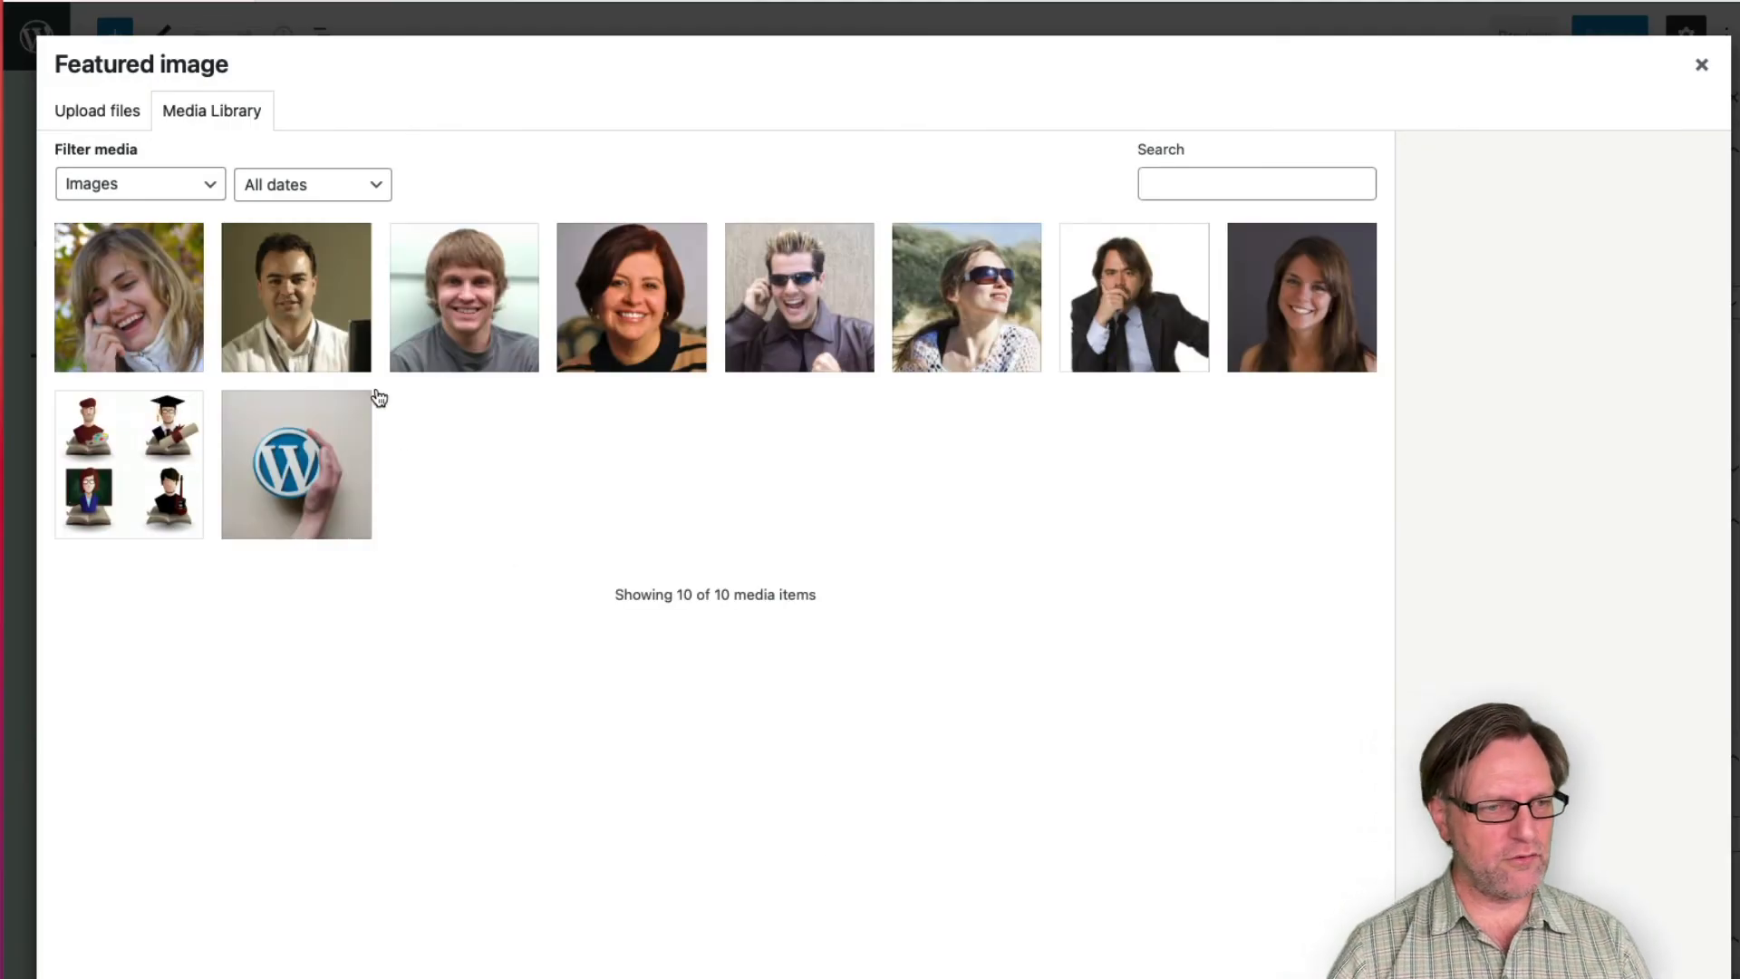
click(317, 324)
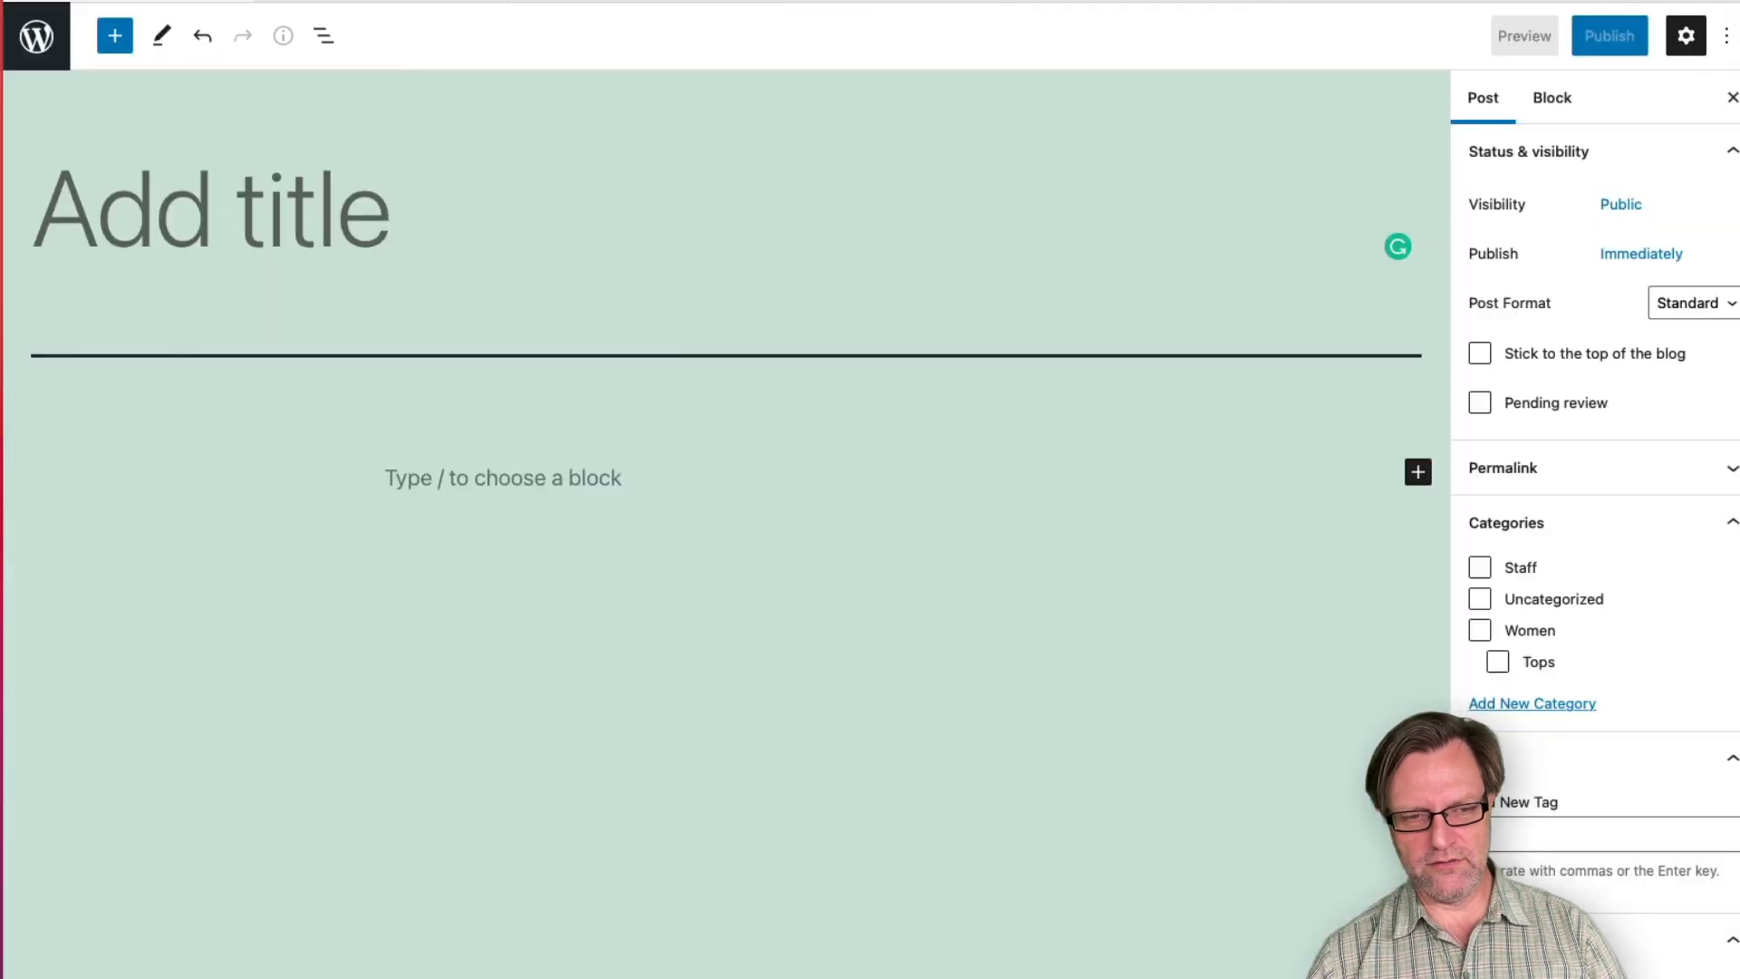
Step: Enter the staff member's first name as the post title and "asdkj haksjdh kjhaskdj kjhaksjdhk jajksd" as the body text
click(330, 227)
text(H)
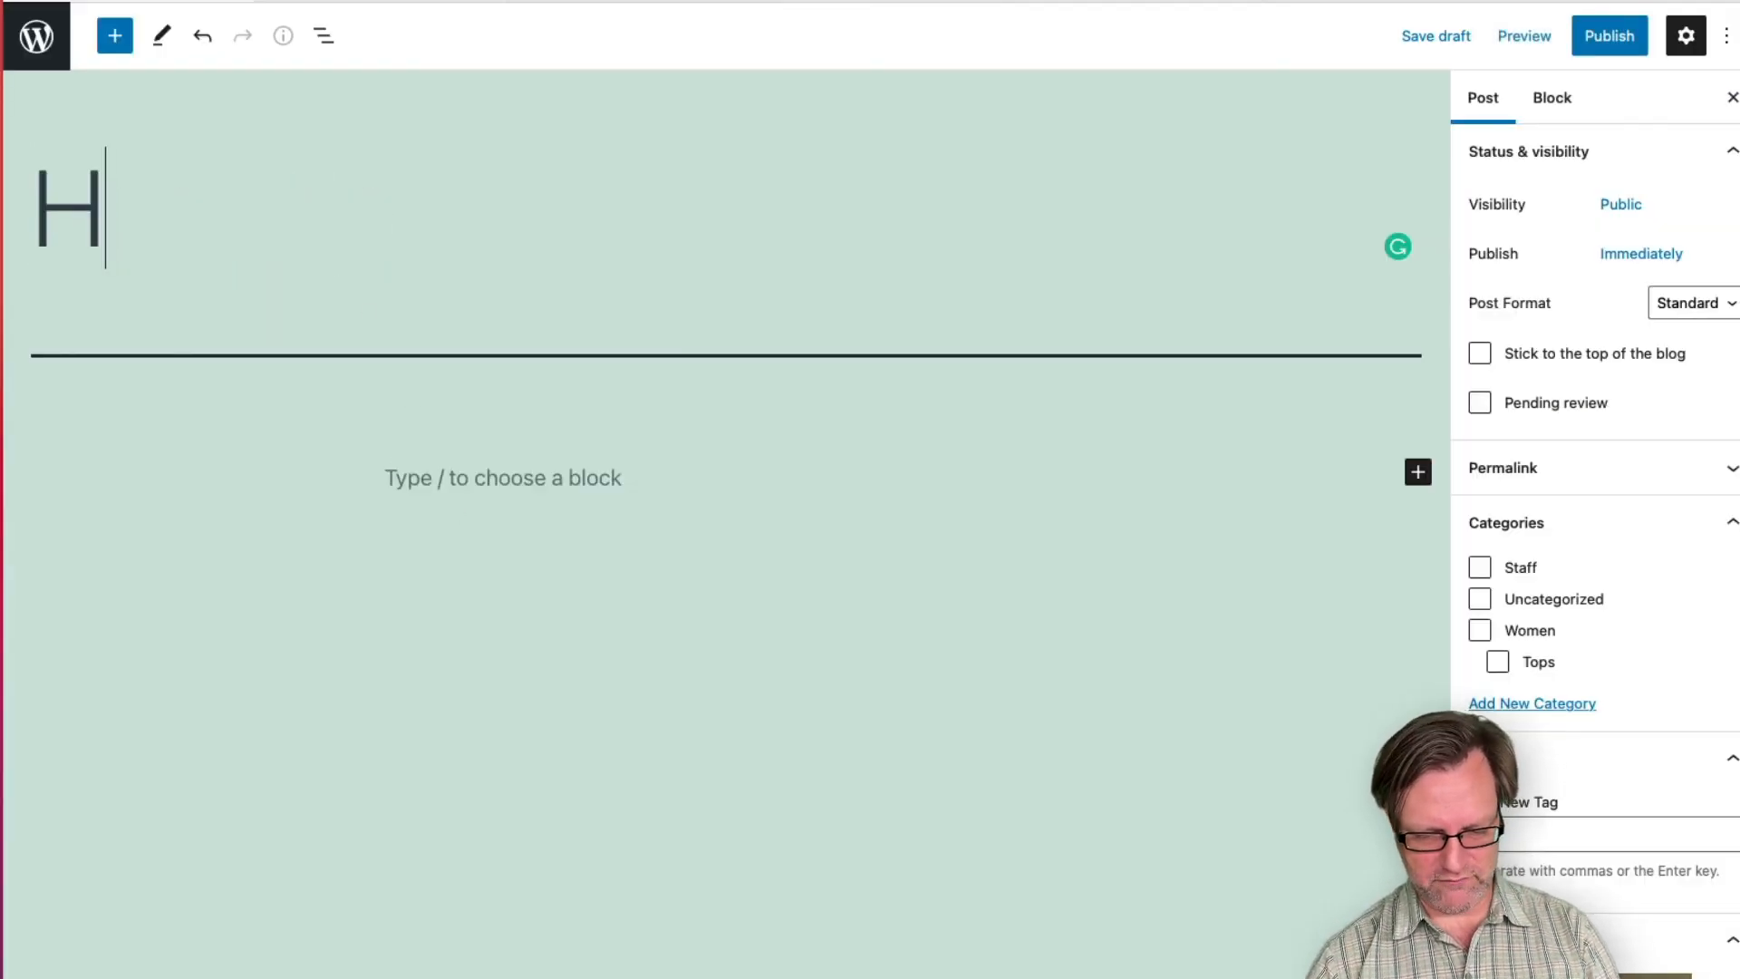
key(BackSpace)
text(John)
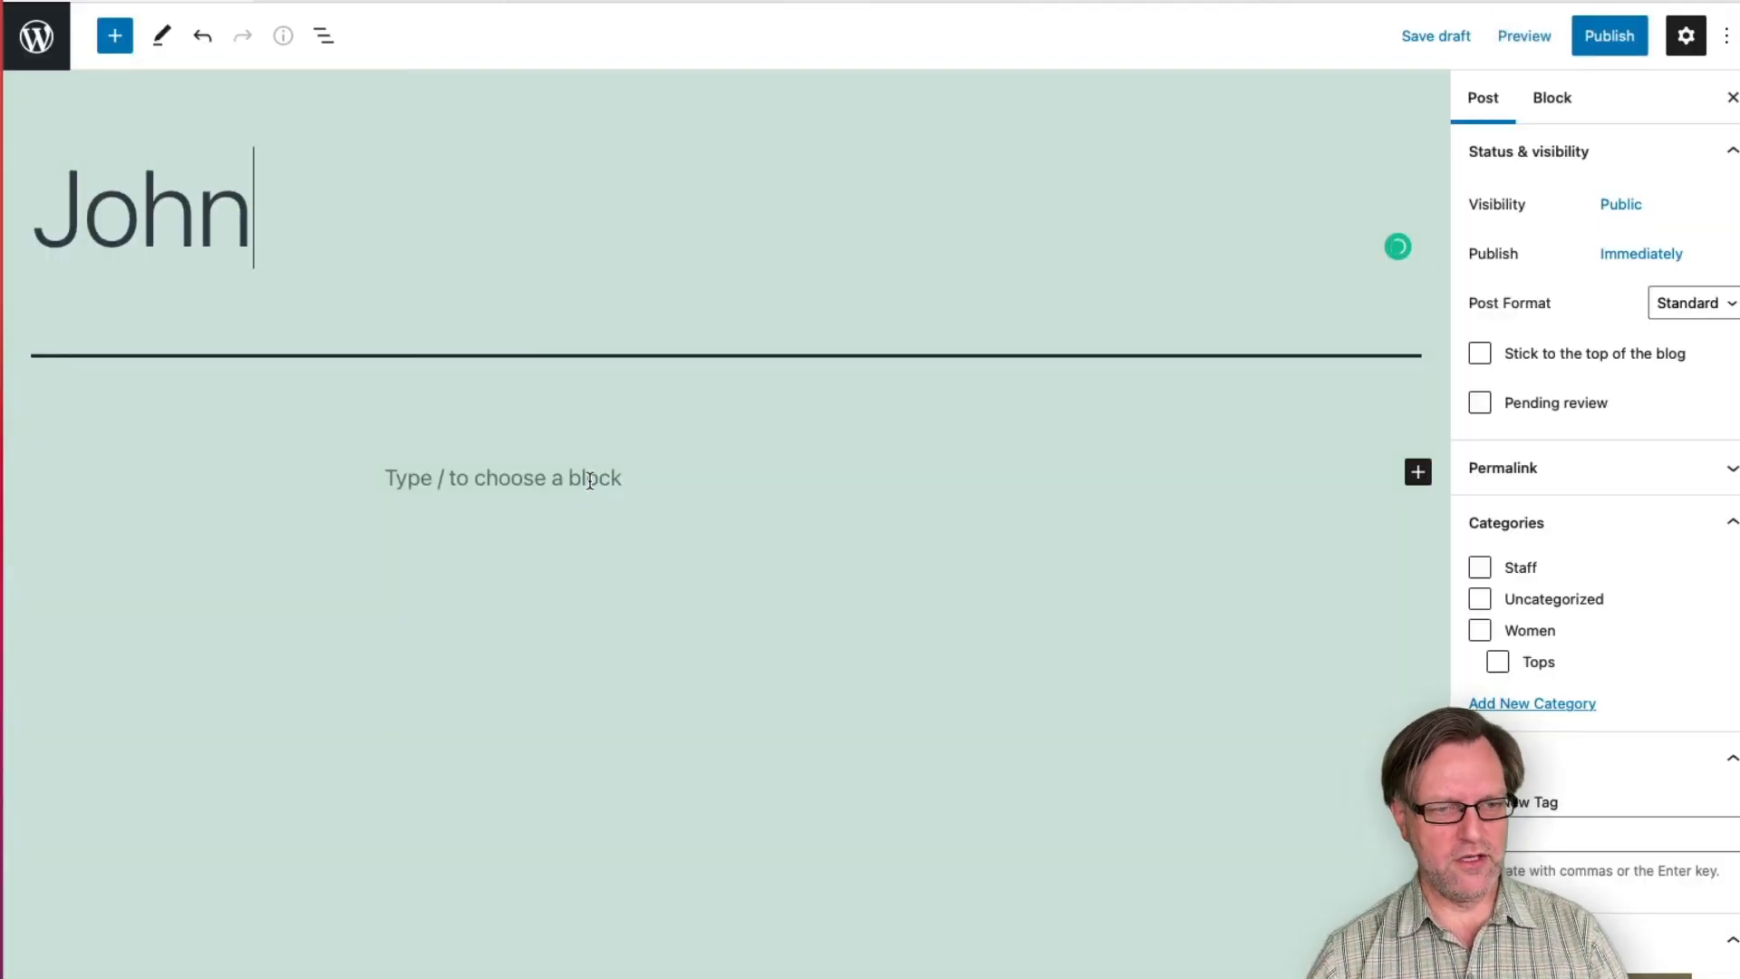
click(590, 480)
text(asdkj haksjdh kjhaskdj kjhaksjdhk)
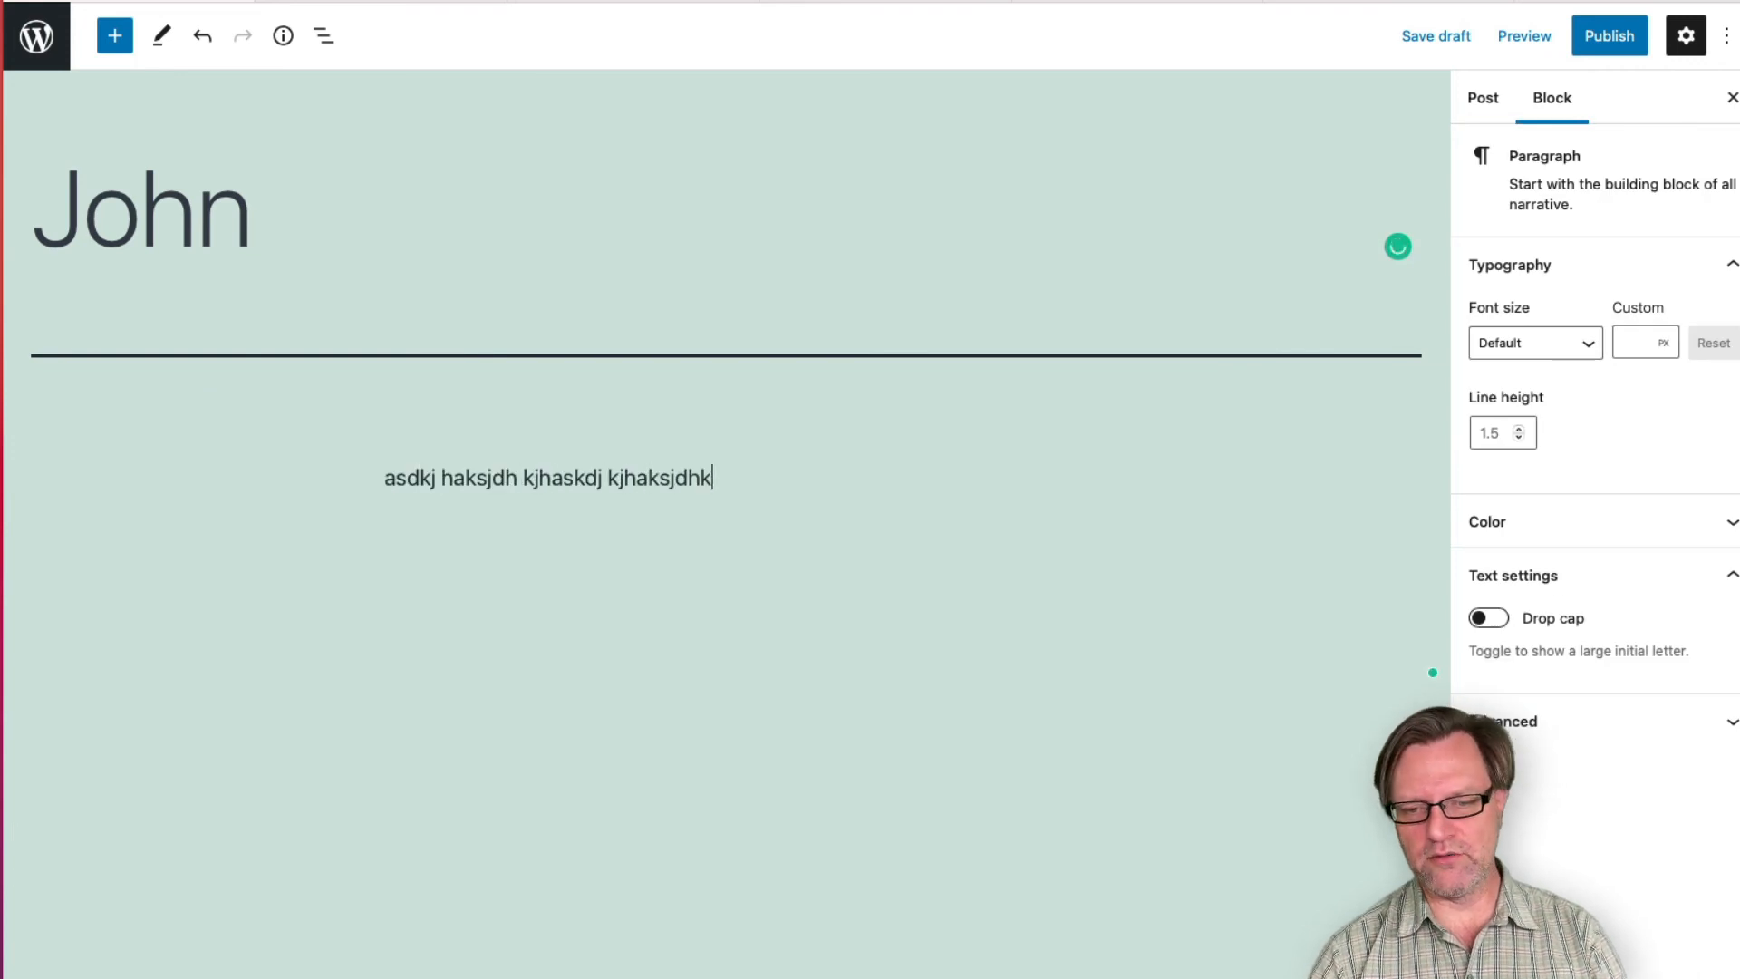
text( jajksd)
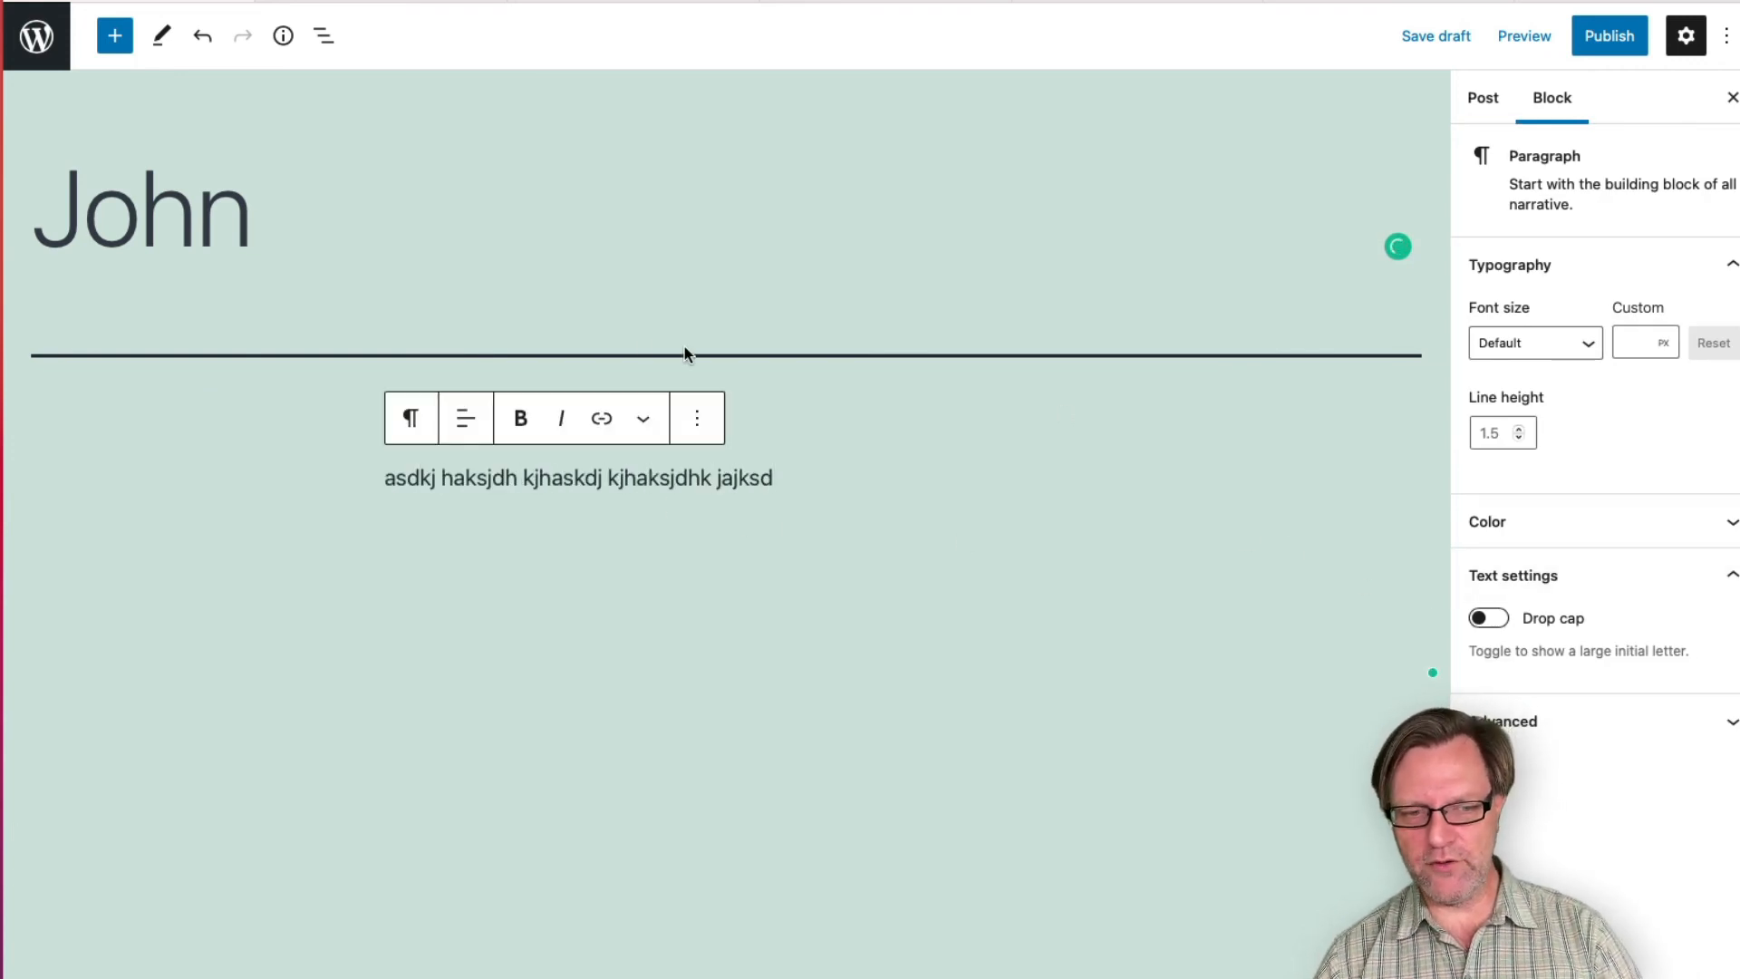
Step: Assign the new post to the Staff category and publish it
click(1482, 99)
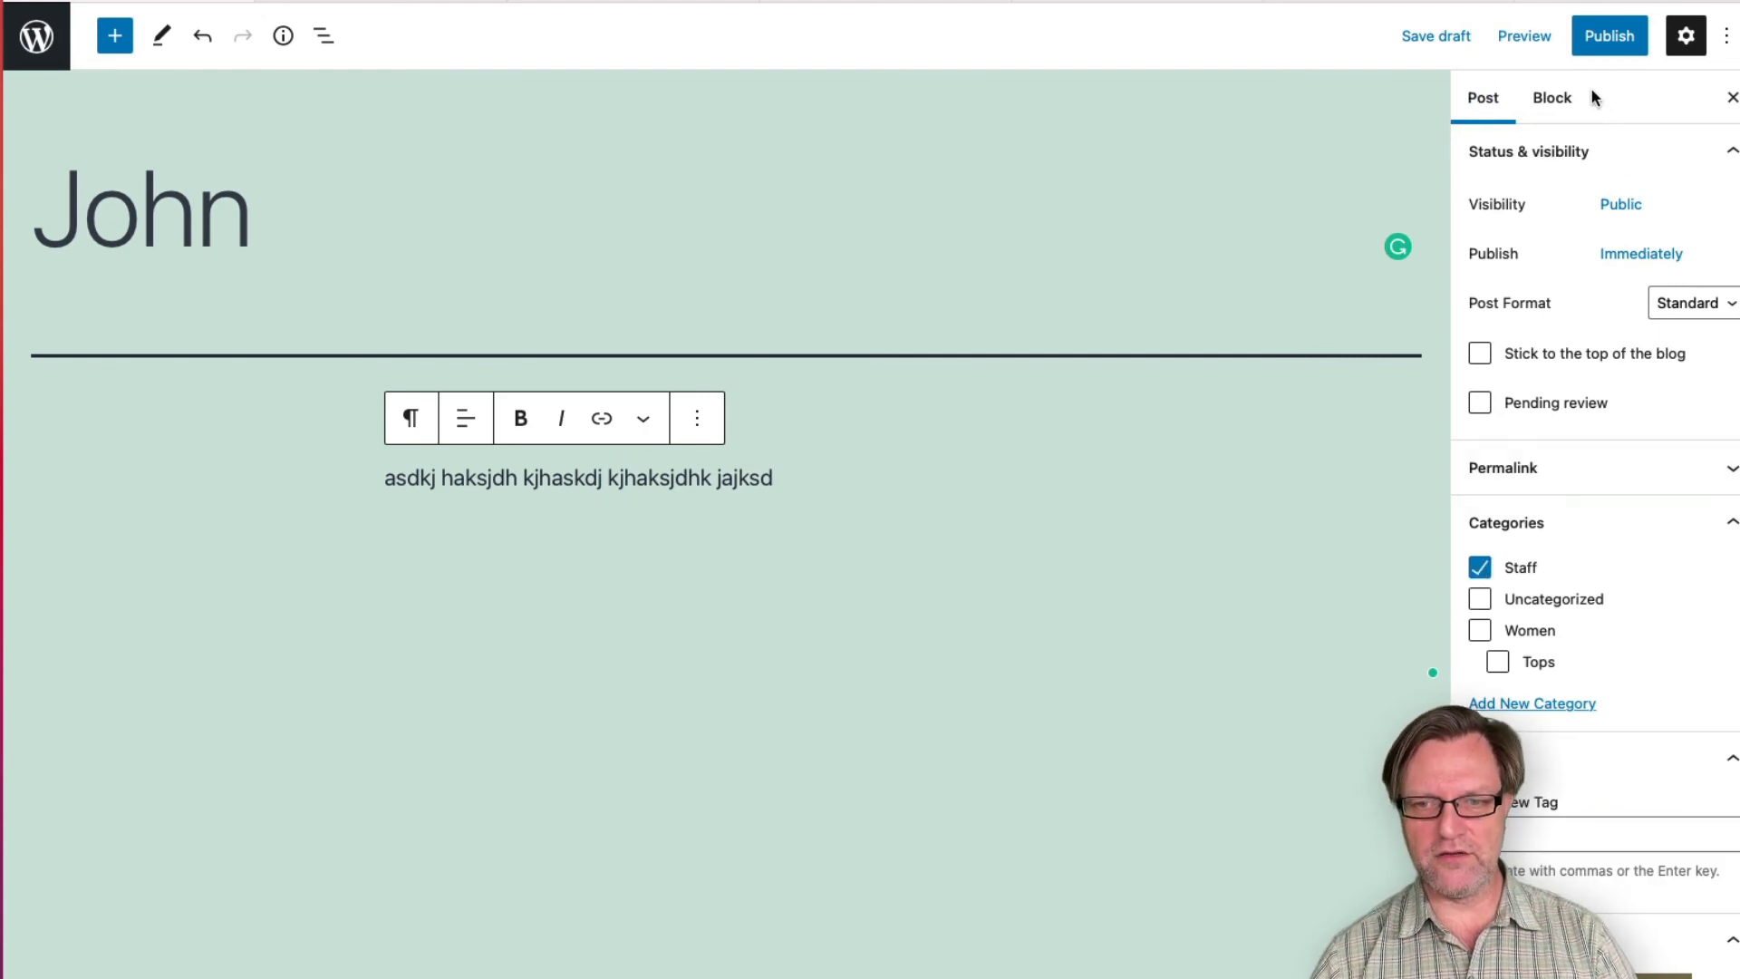
click(1604, 36)
click(1580, 36)
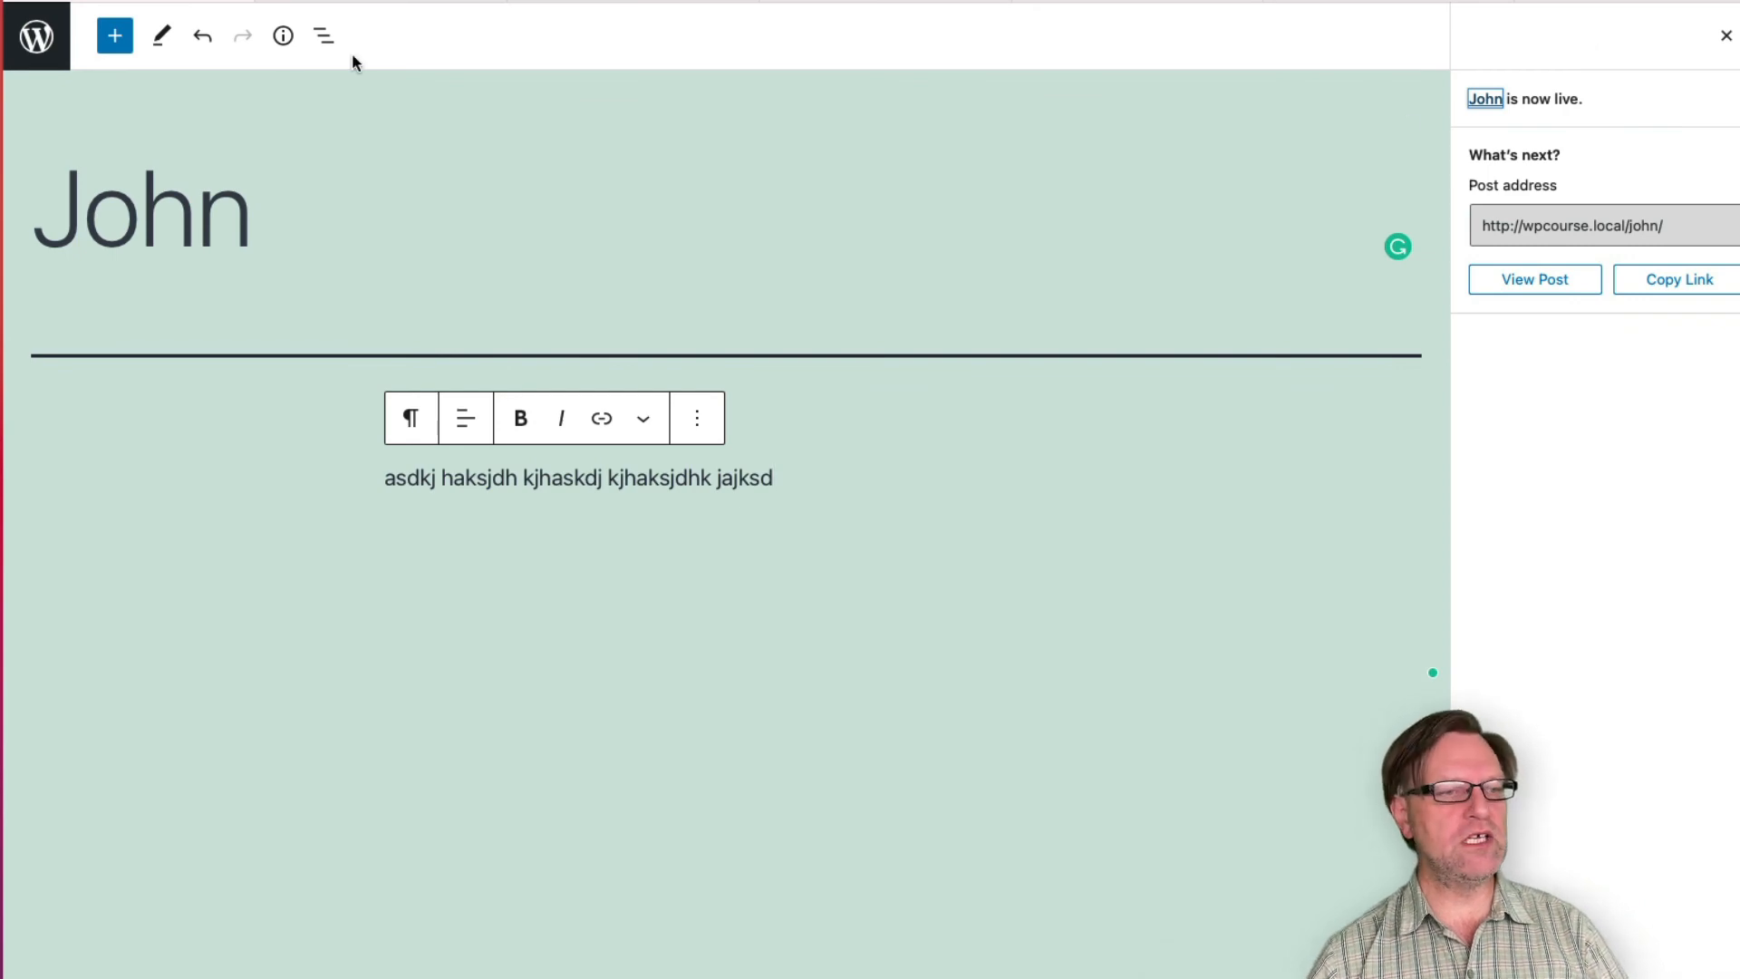
Step: Leave the editor for the live site and check the Staff page for the newly published staff member
click(47, 36)
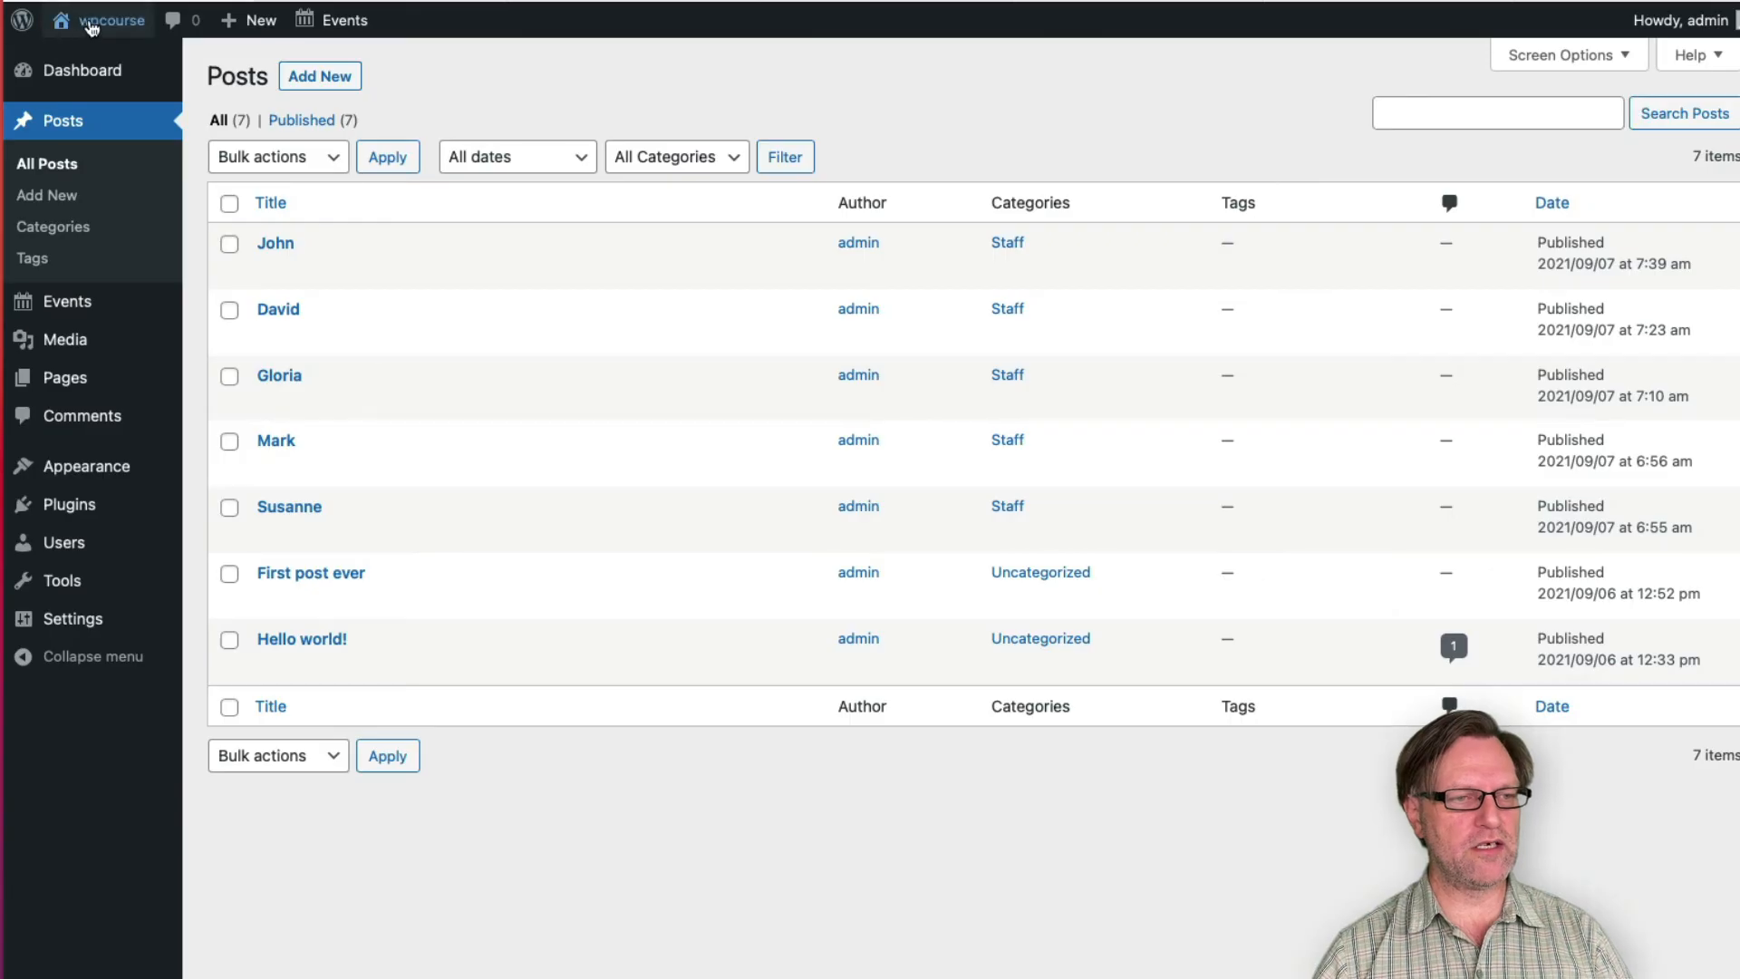
click(98, 23)
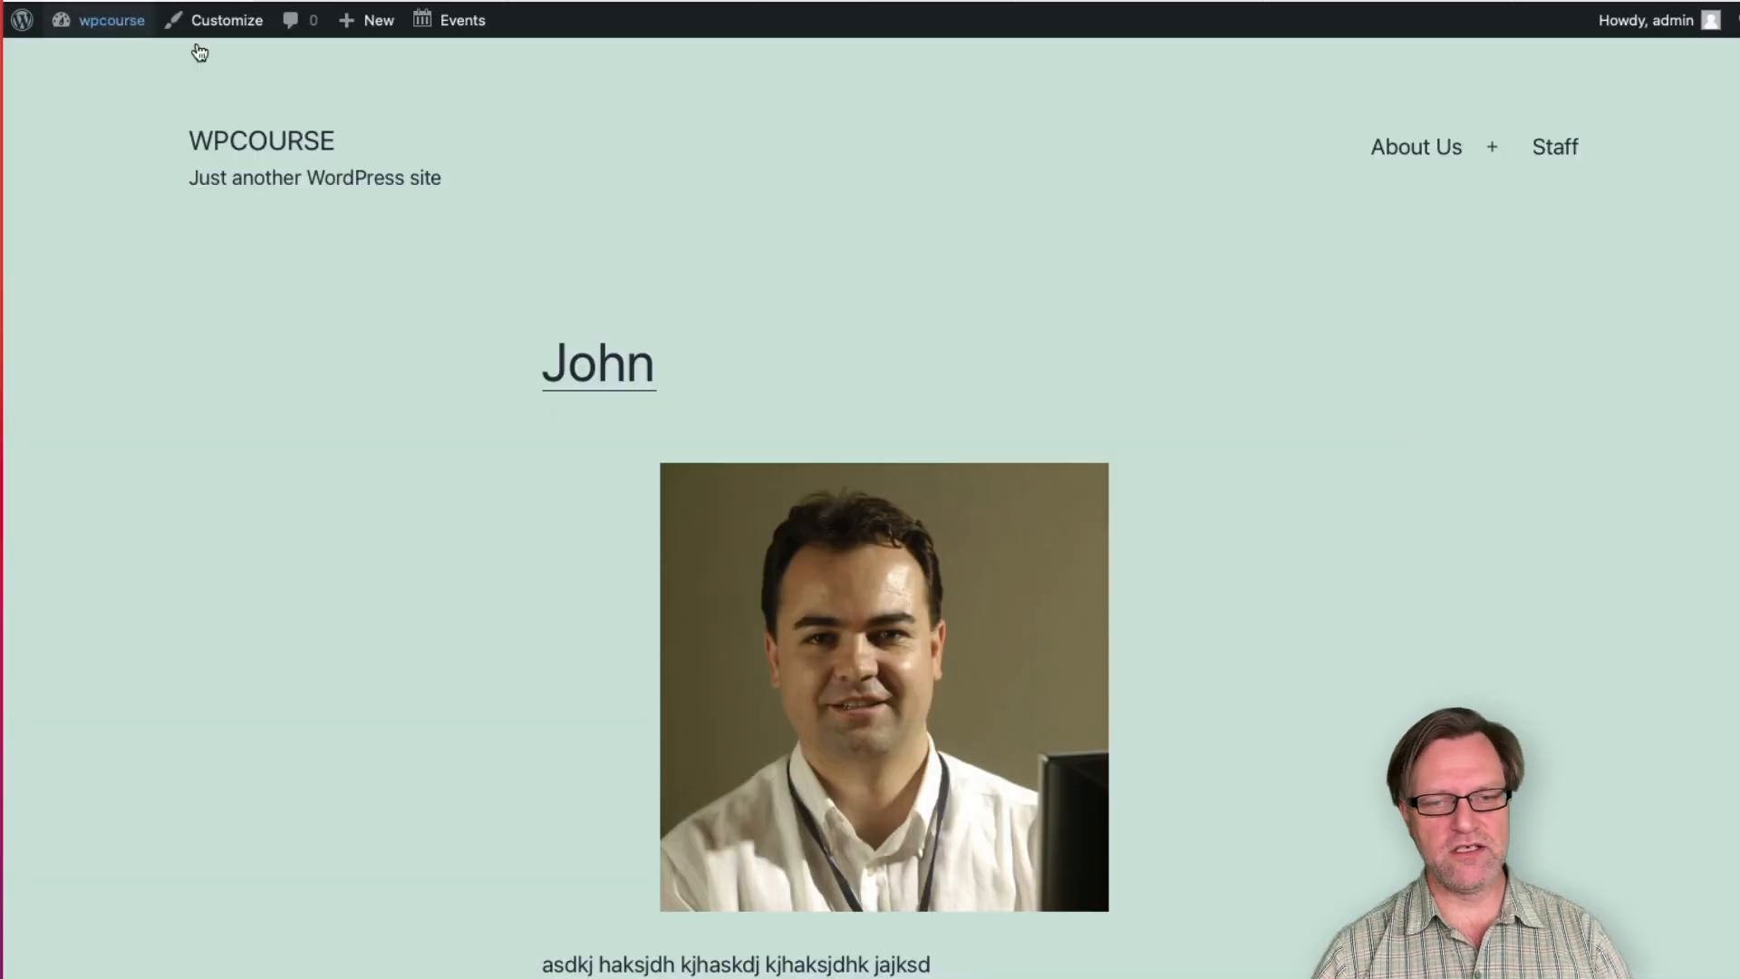
click(1571, 145)
scroll(1214, 645, down, 10)
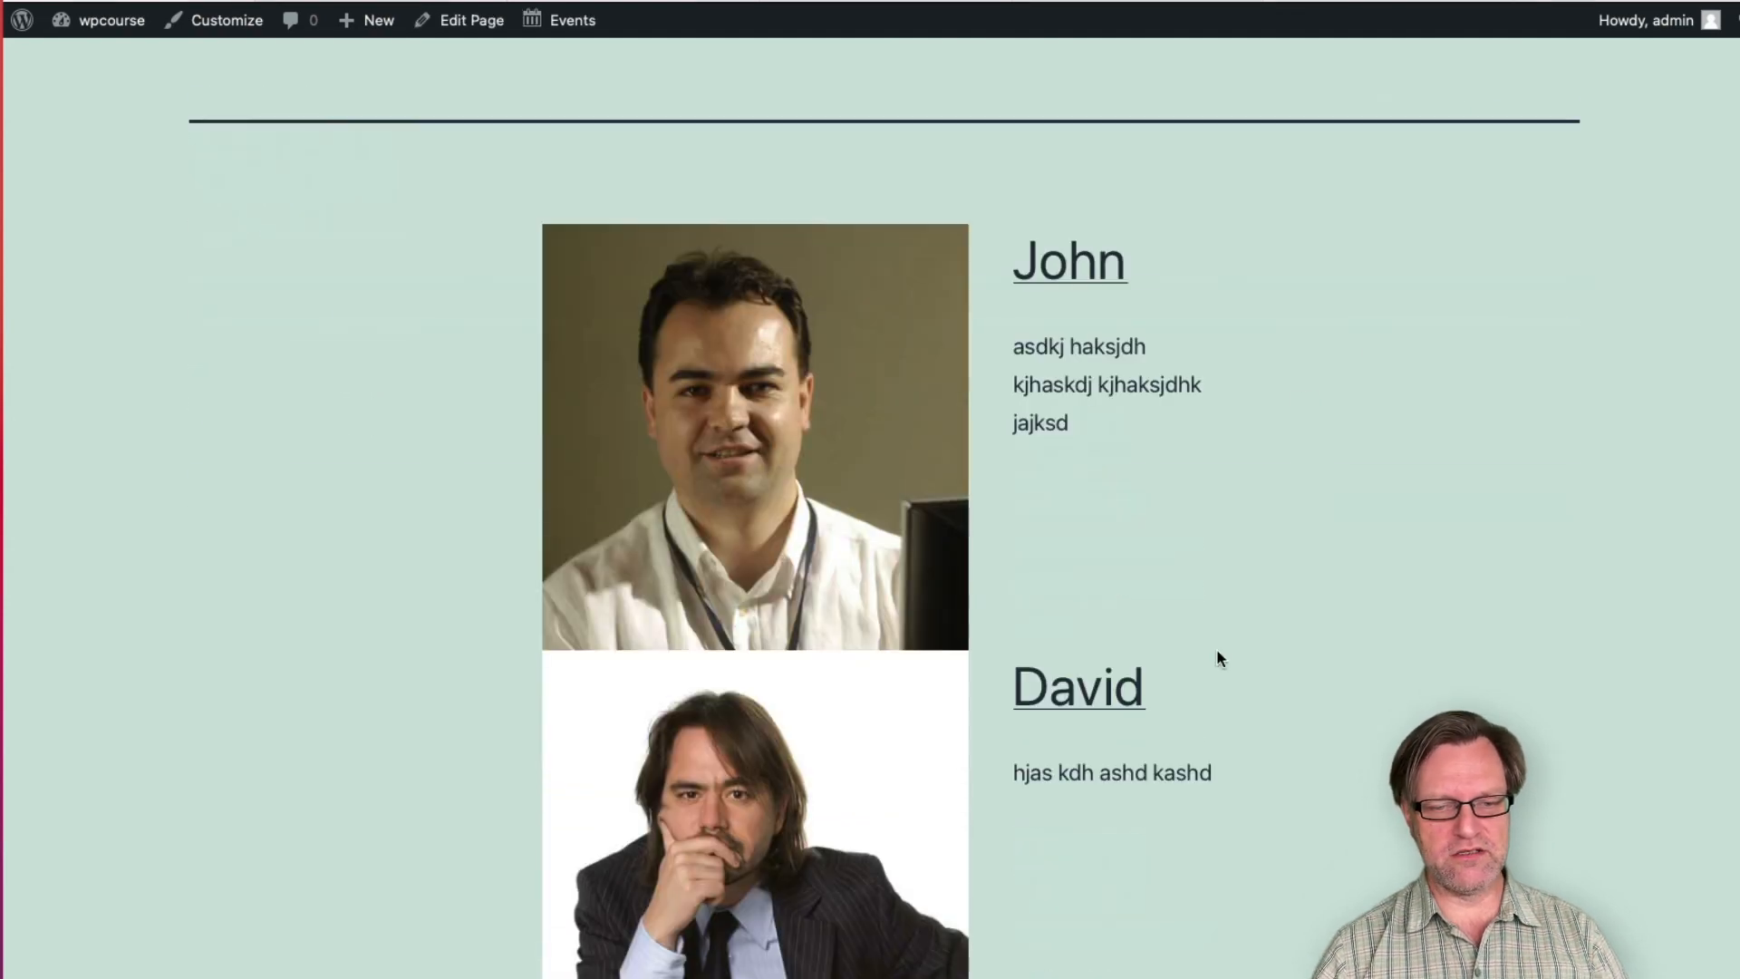
scroll(1216, 650, down, 10)
scroll(1216, 649, up, 5)
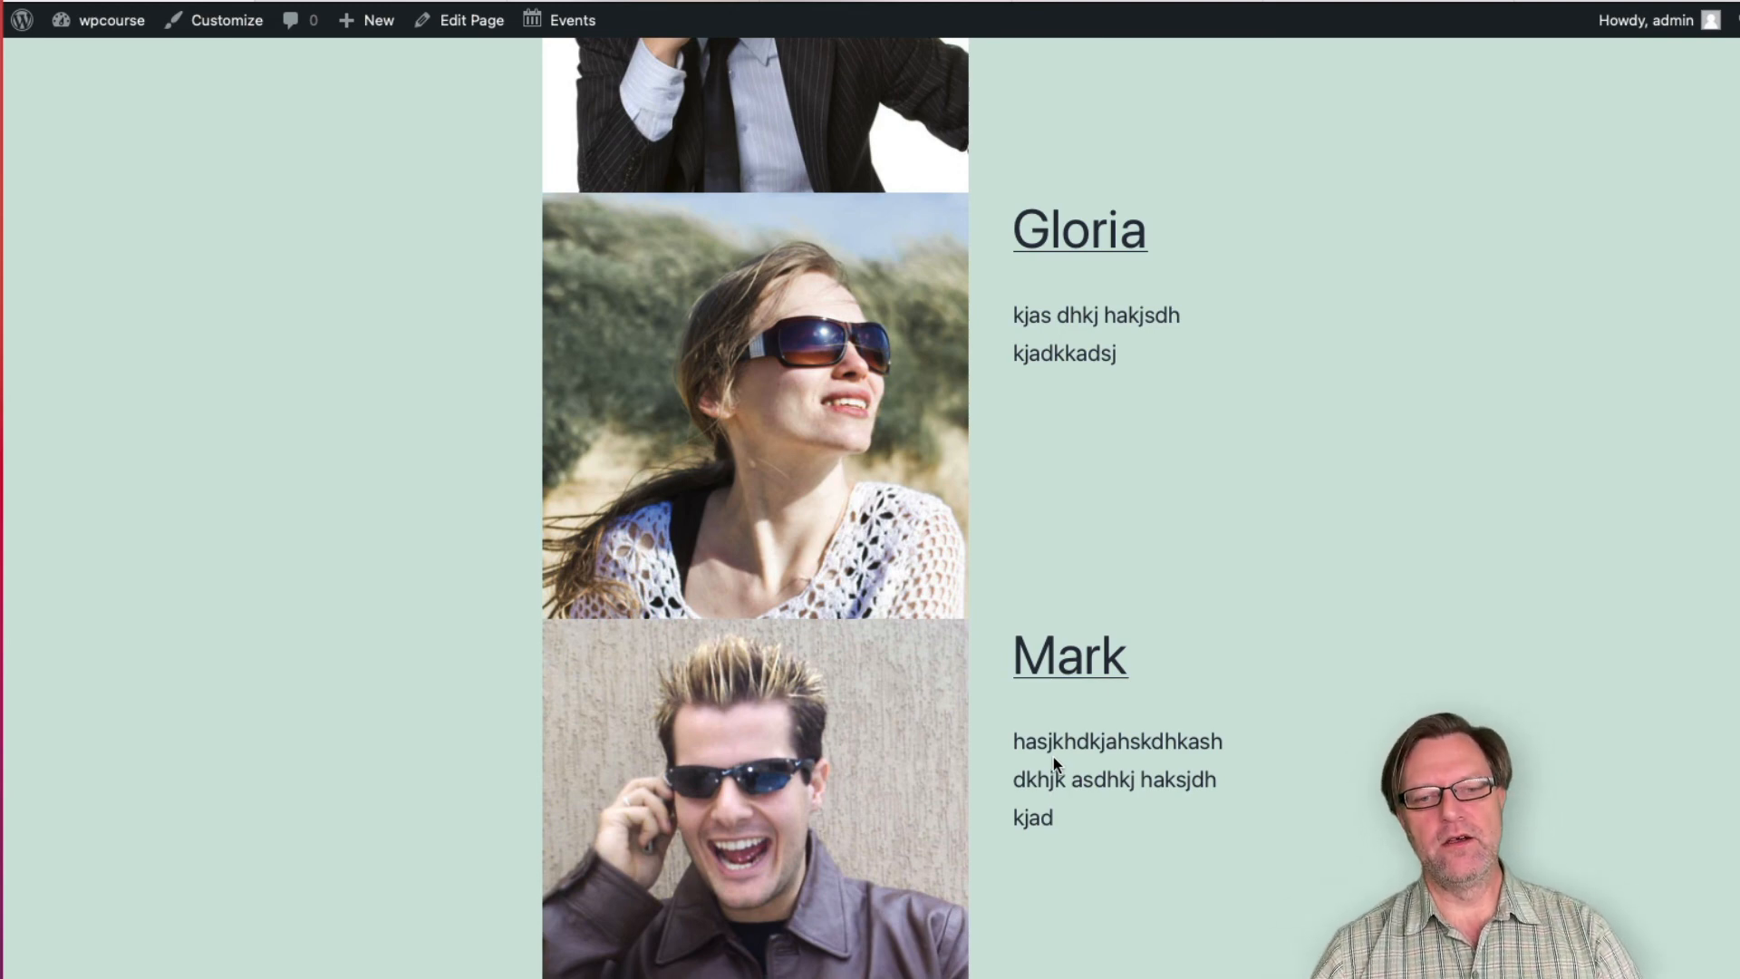
scroll(1362, 586, up, 10)
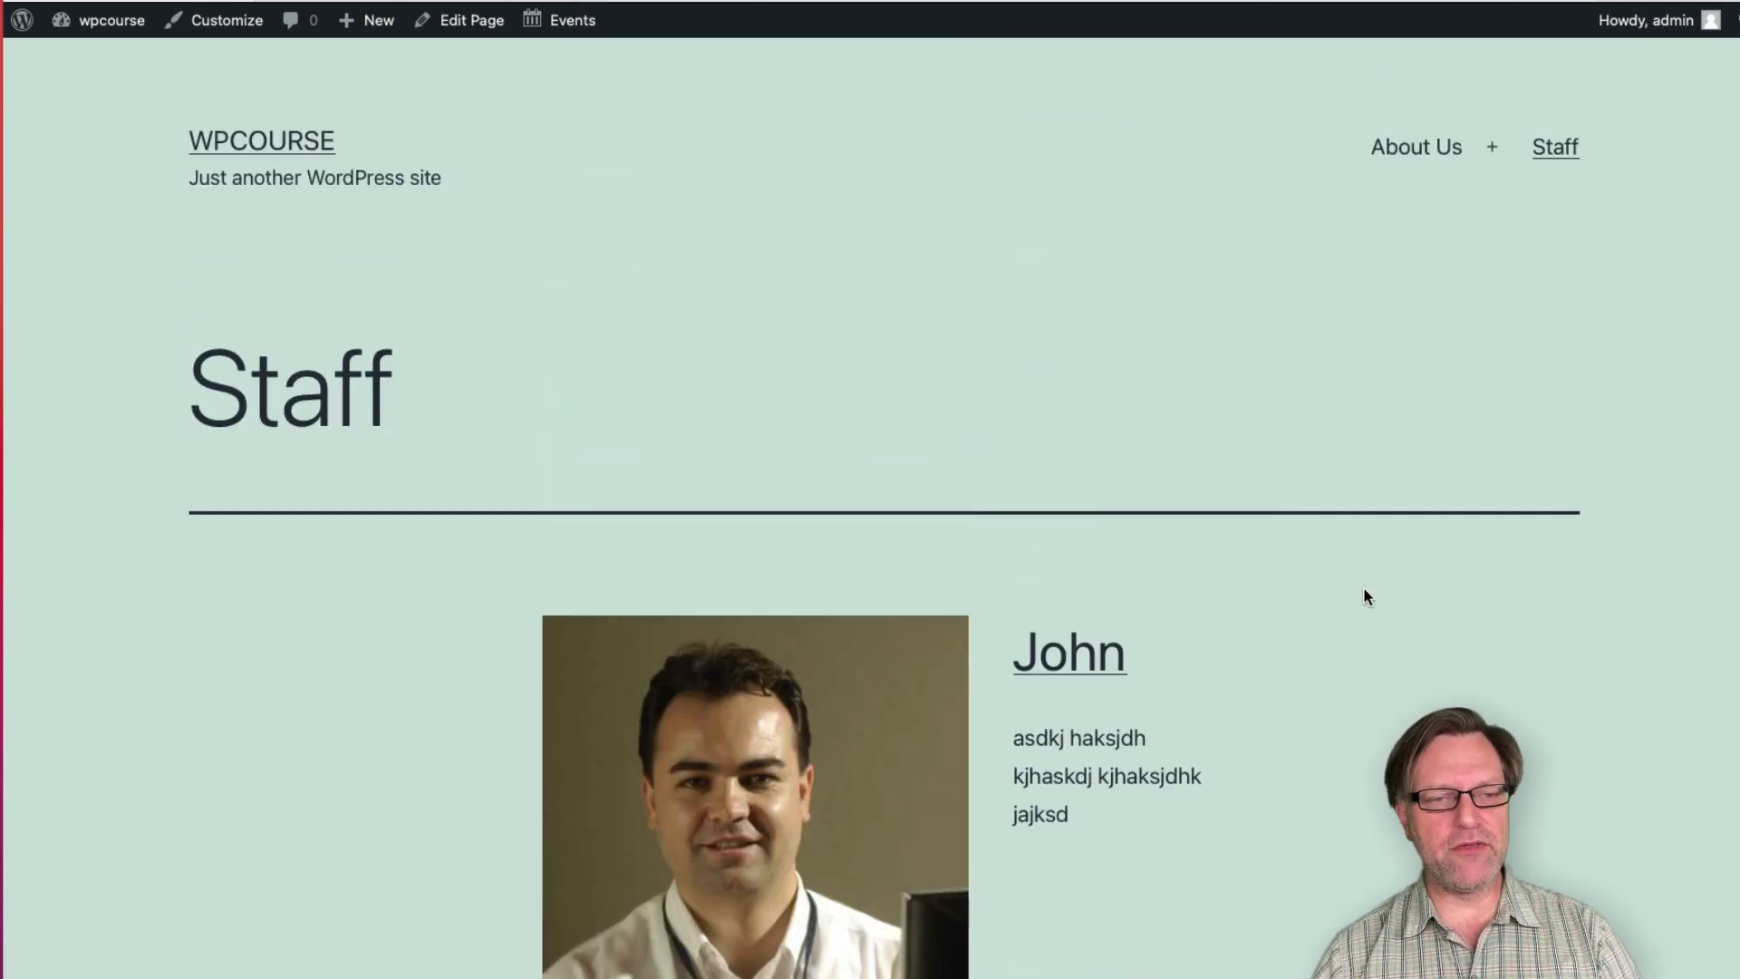
Step: Open the site's home page and examine which posts and categories its blog feed lists
click(288, 142)
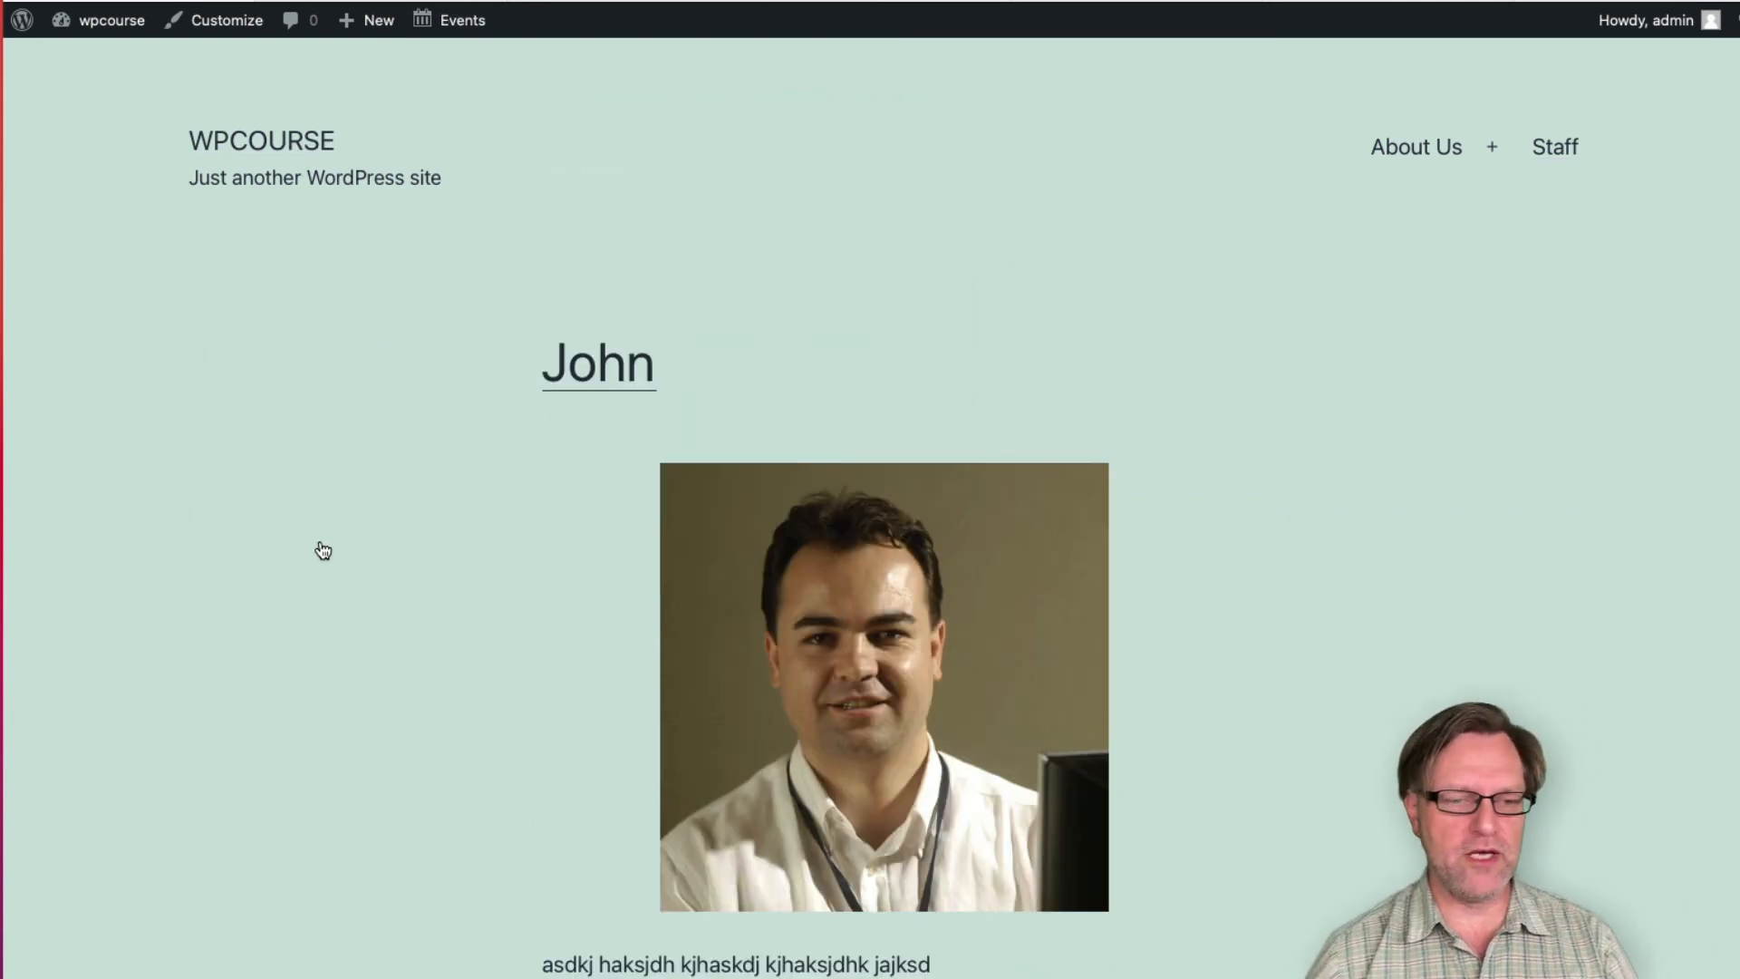
scroll(311, 590, down, 3)
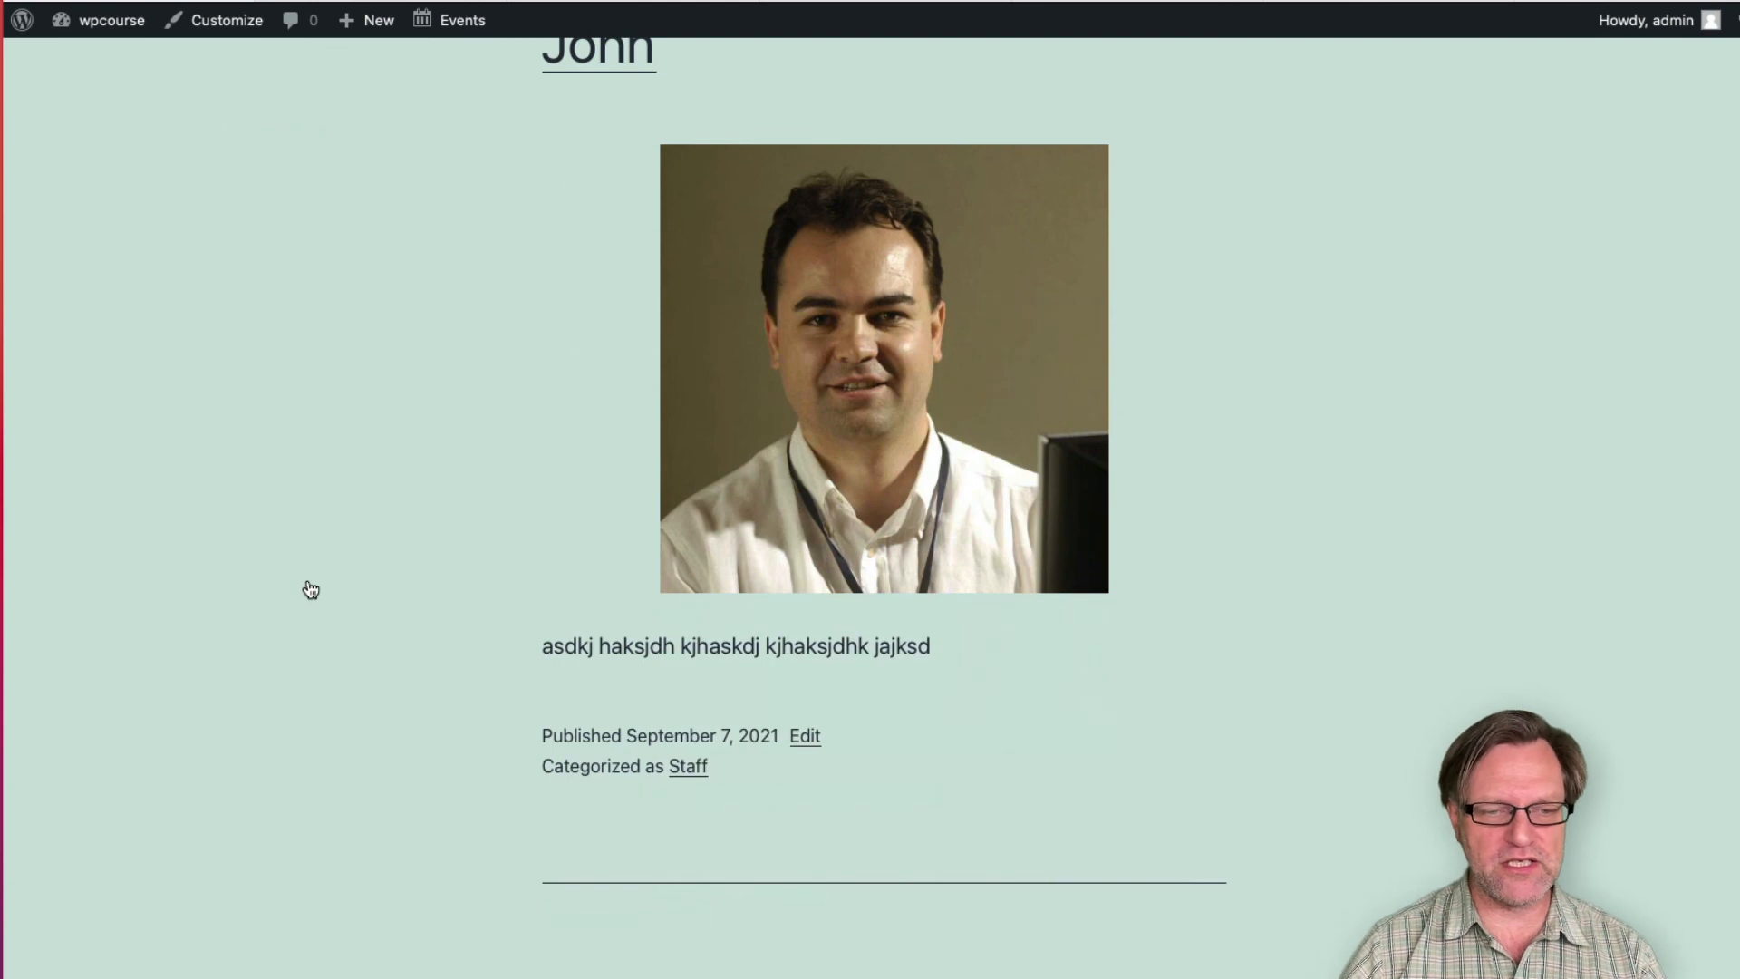
scroll(308, 588, down, 2)
scroll(330, 587, down, 5)
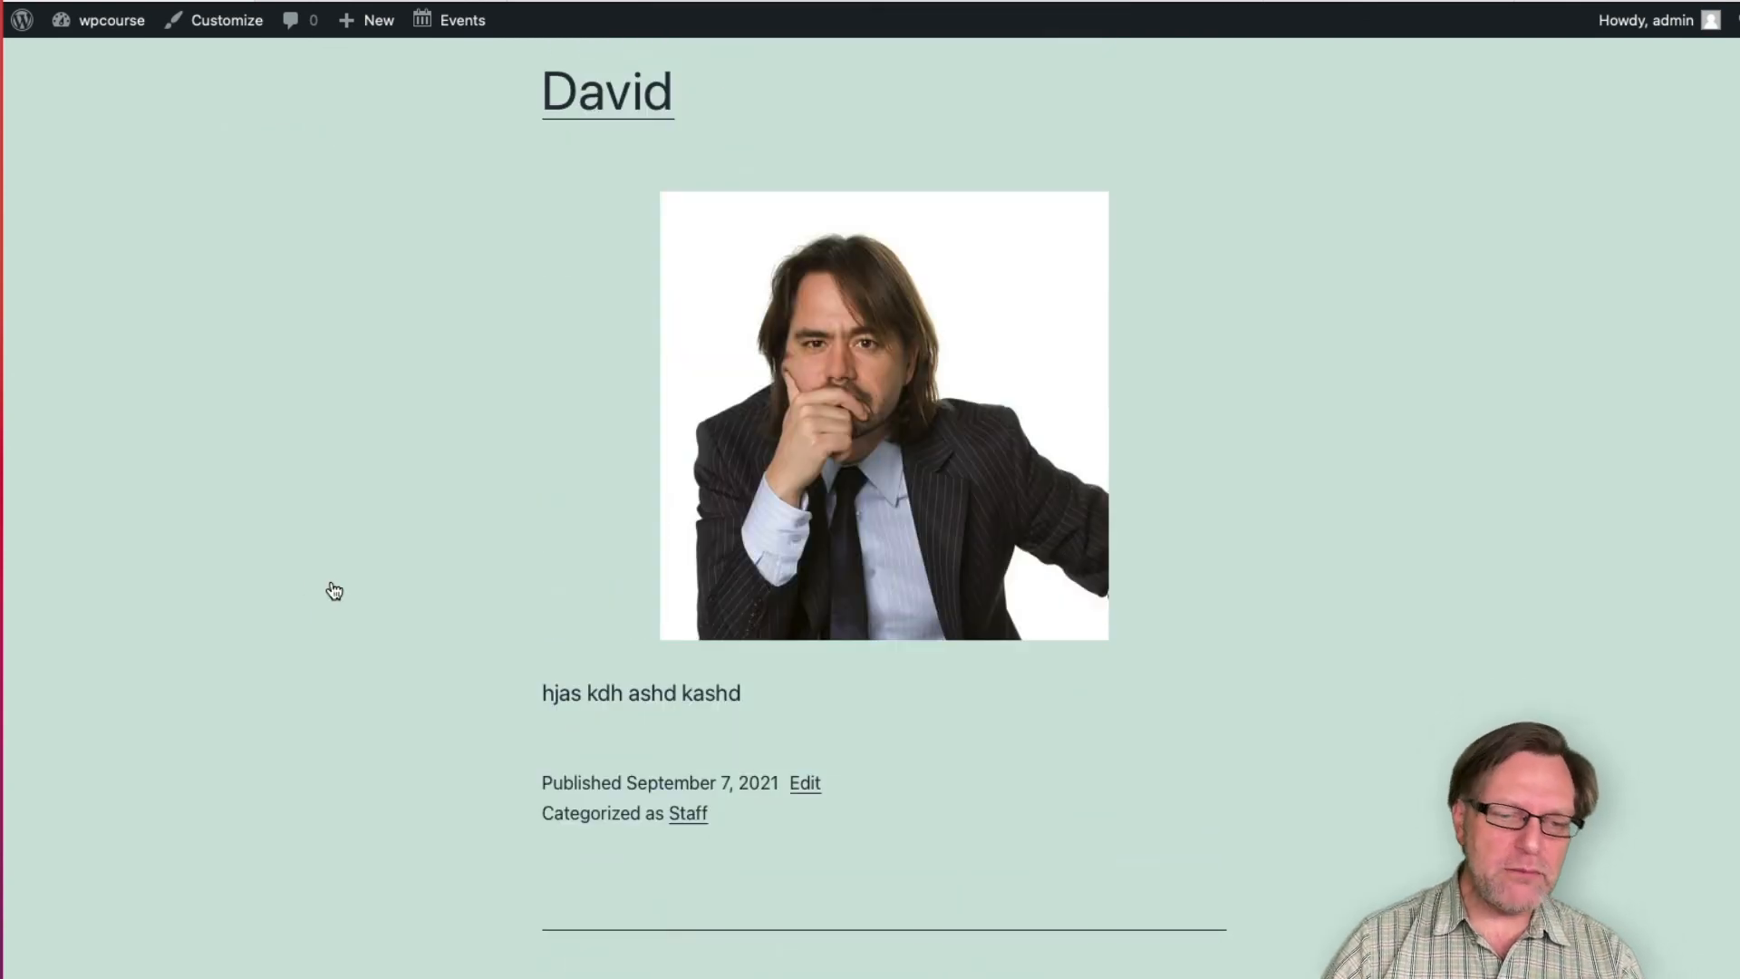
scroll(331, 589, down, 3)
scroll(331, 589, down, 15)
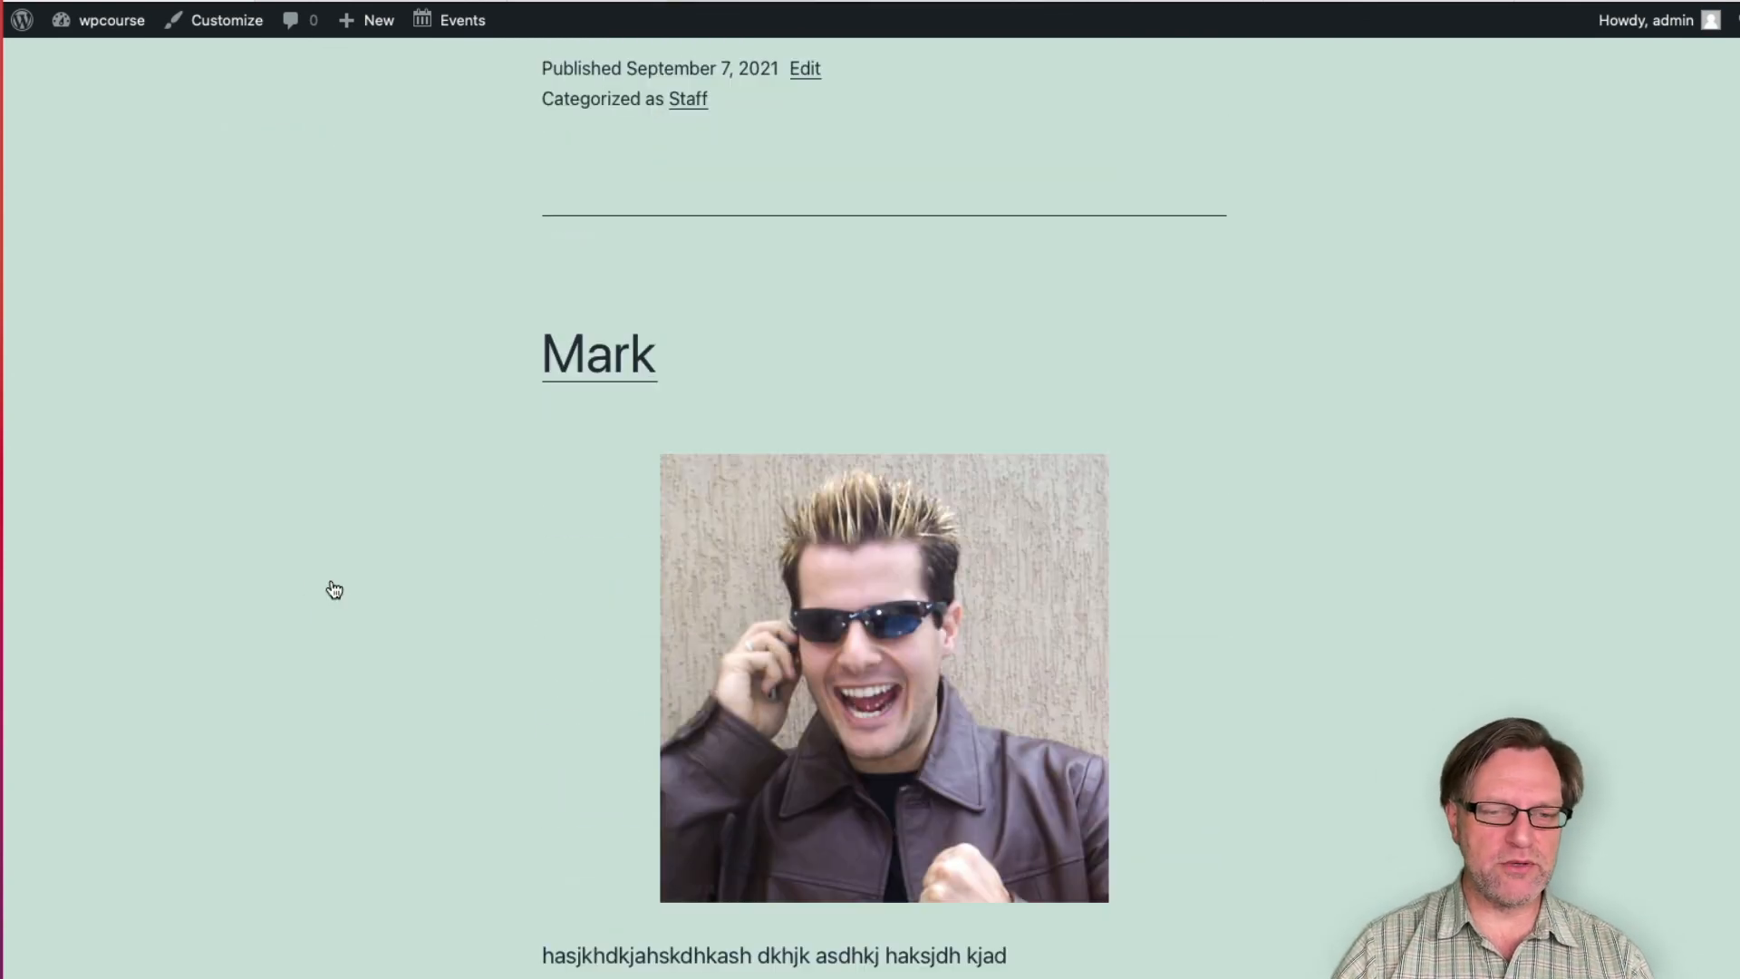
scroll(331, 589, down, 15)
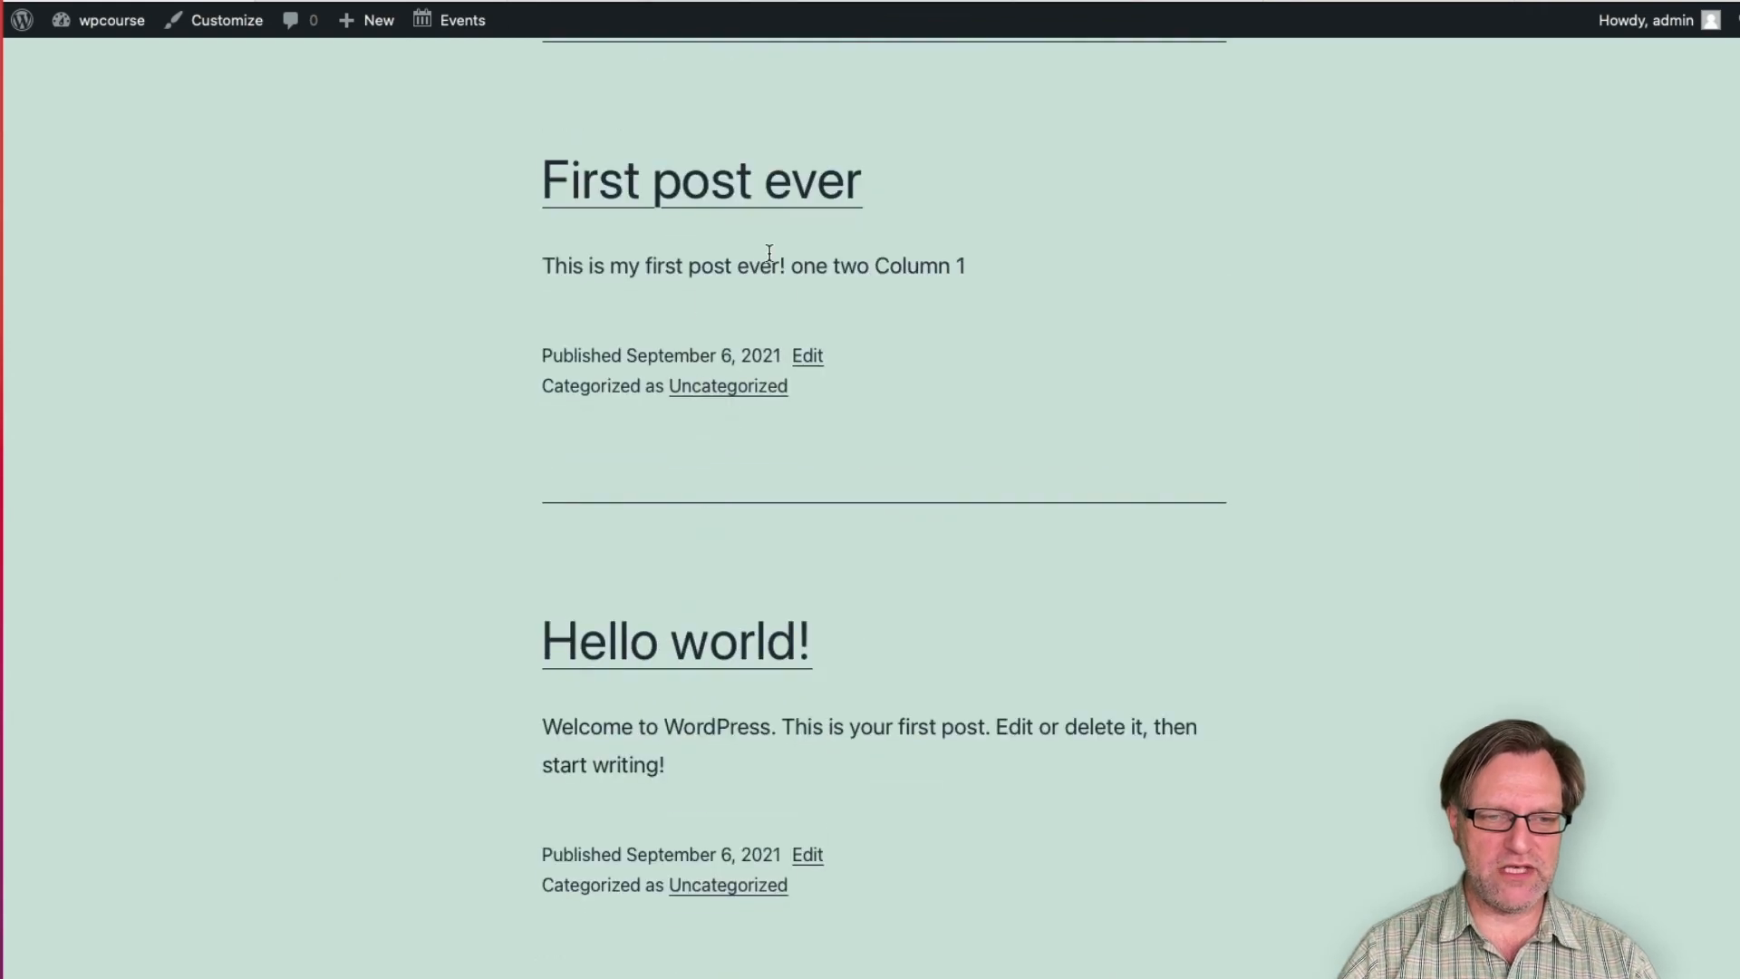
scroll(781, 563, up, 20)
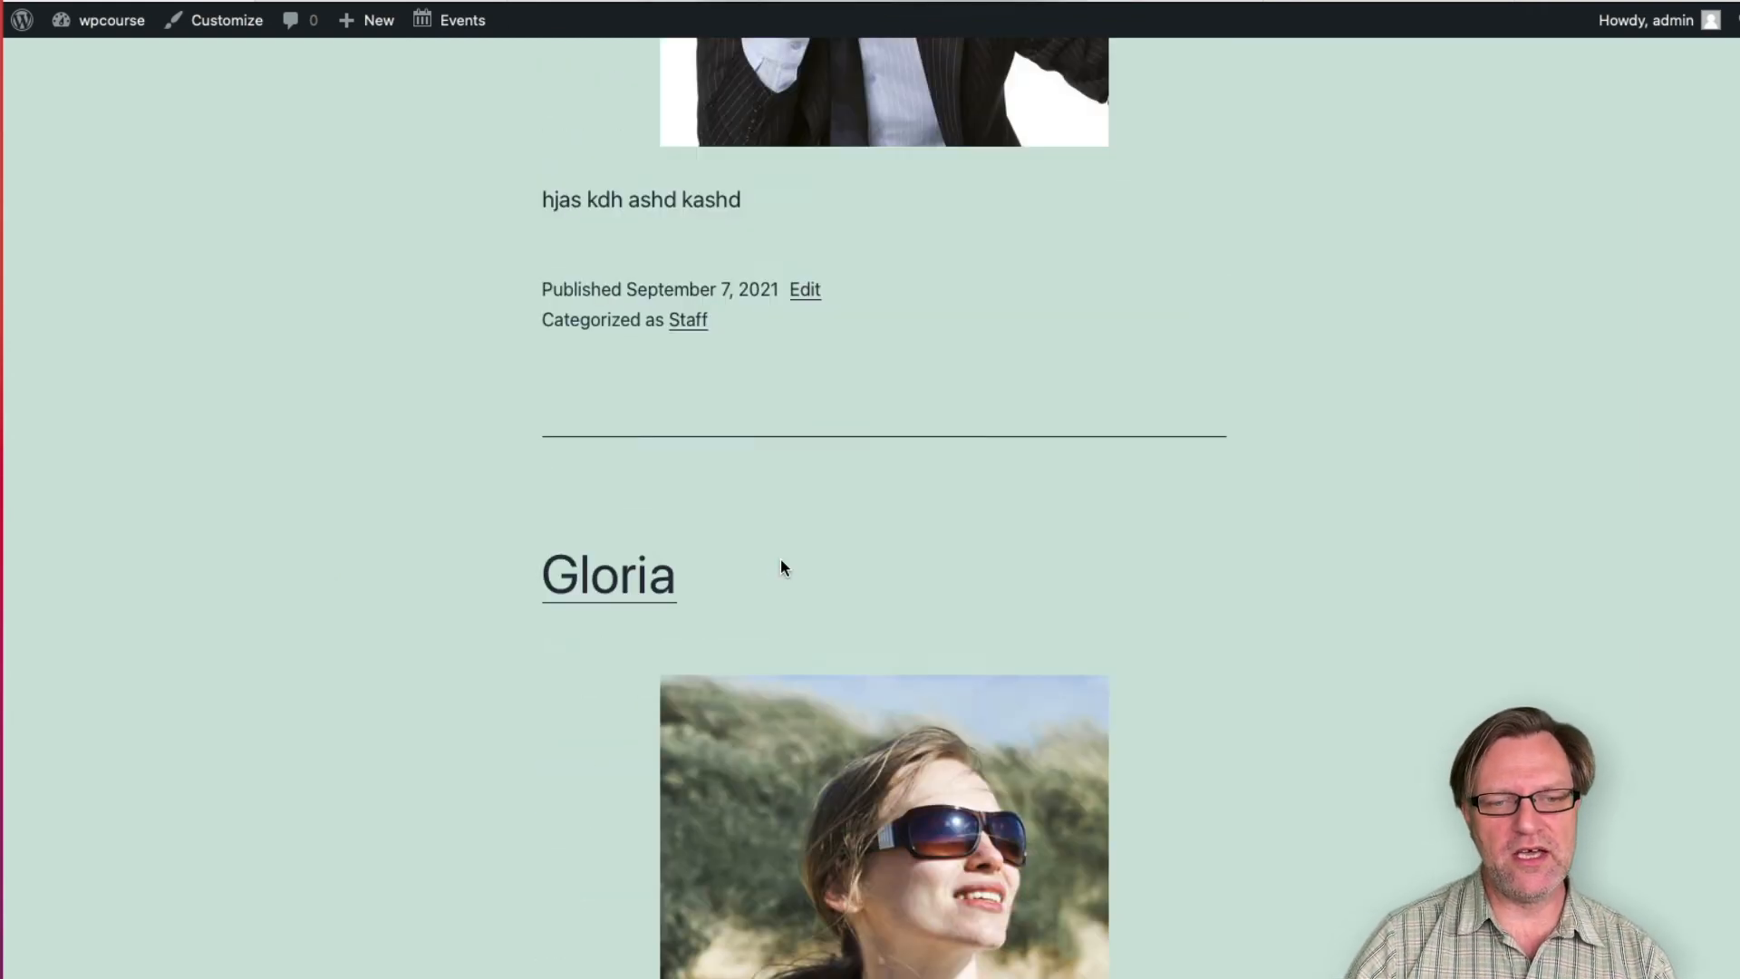